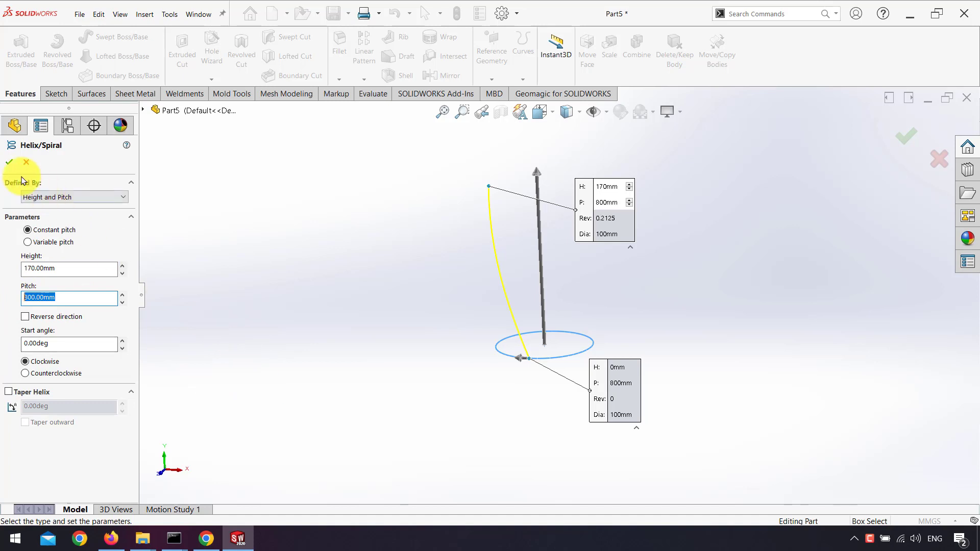
Confirm the helix and create a reference plane perpendicular to it through its lower endpoint.
{"action": "left_click", "coordinate": [10, 162]}
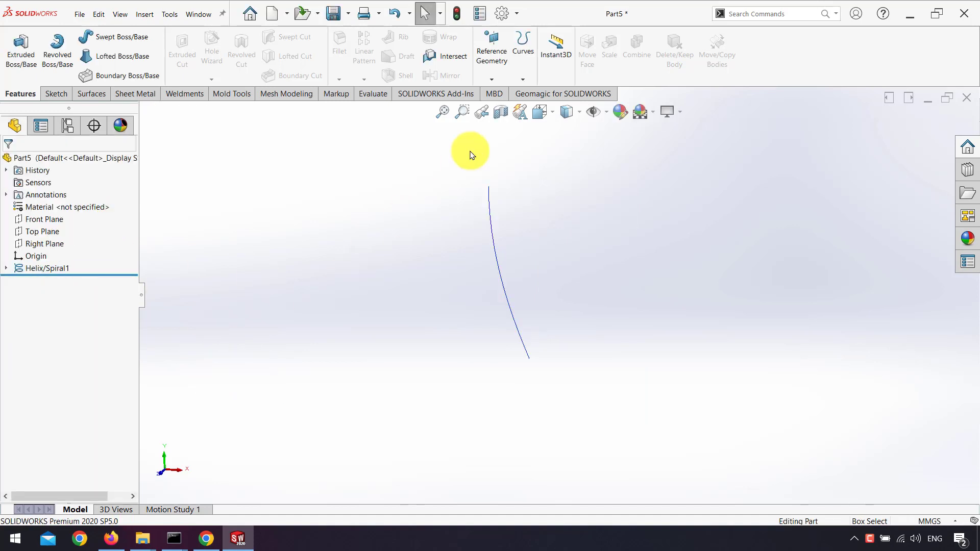
{"action": "left_click", "coordinate": [491, 51]}
{"action": "left_click", "coordinate": [501, 93]}
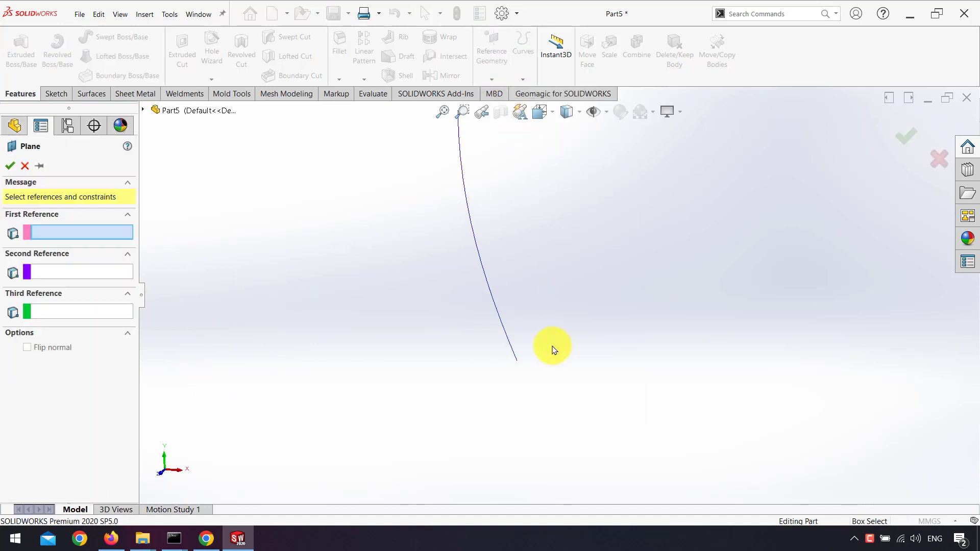
{"action": "middle_click_drag", "start_coordinate": [554, 350], "coordinate": [501, 363]}
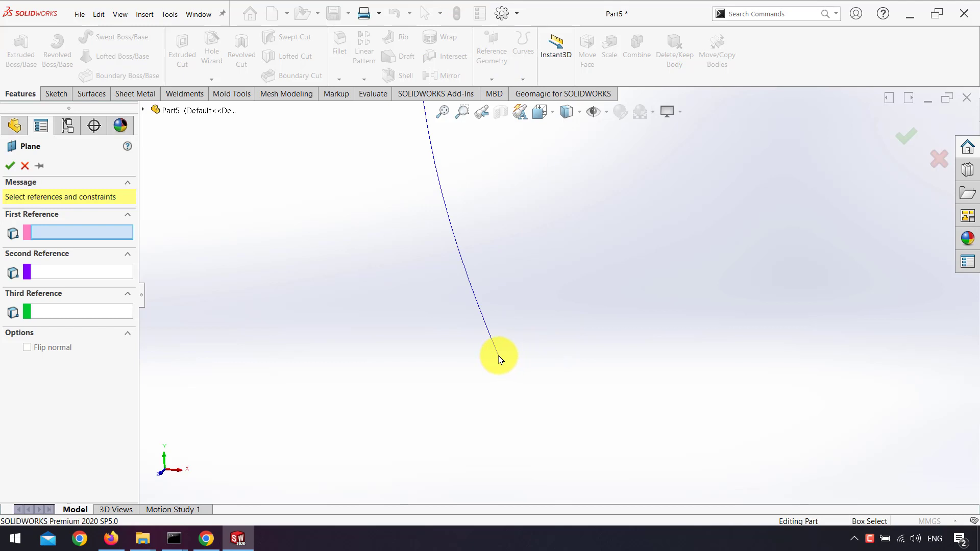
{"action": "left_click", "coordinate": [498, 358]}
{"action": "left_click", "coordinate": [502, 364]}
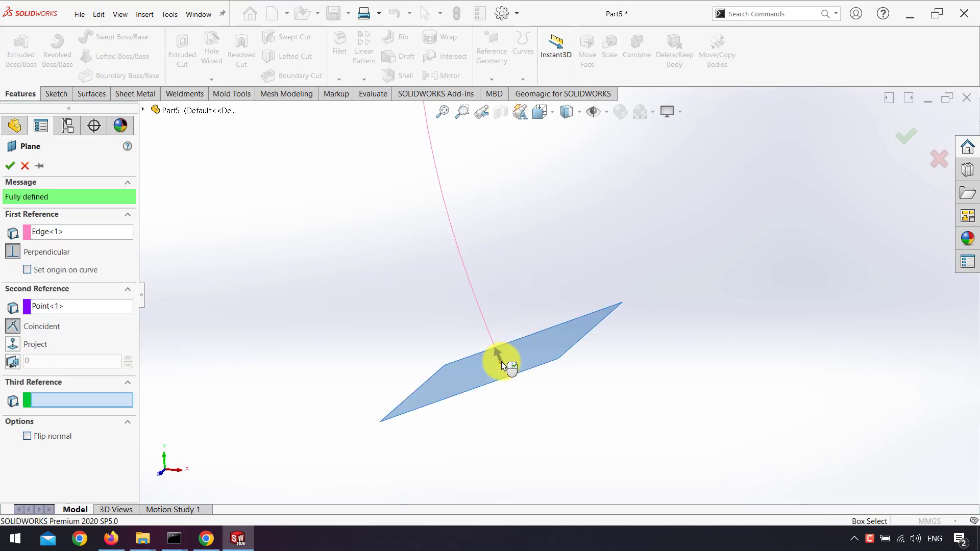
{"action": "left_click", "coordinate": [9, 166]}
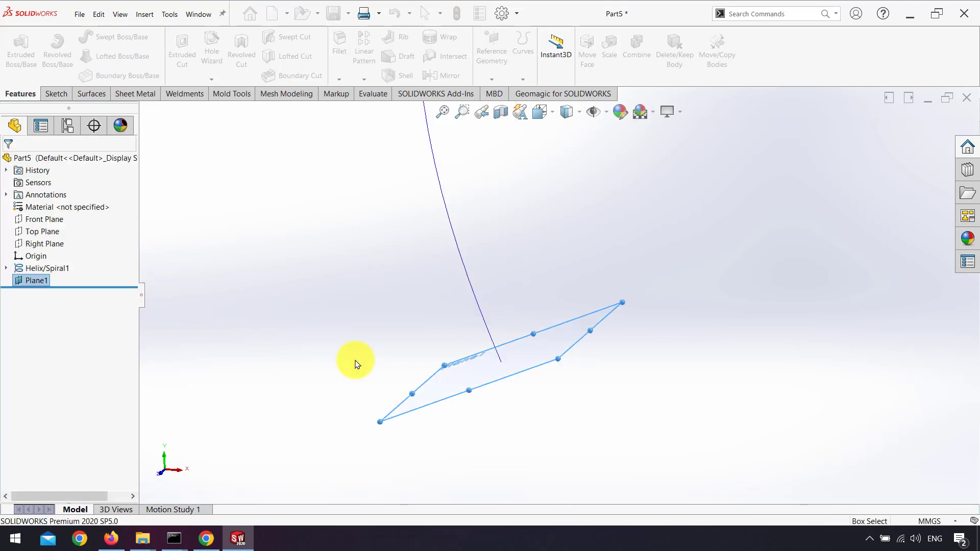
Start a sketch on the new plane and show the helix's base circle sketch.
{"action": "left_click", "coordinate": [532, 360]}
{"action": "left_click", "coordinate": [586, 333]}
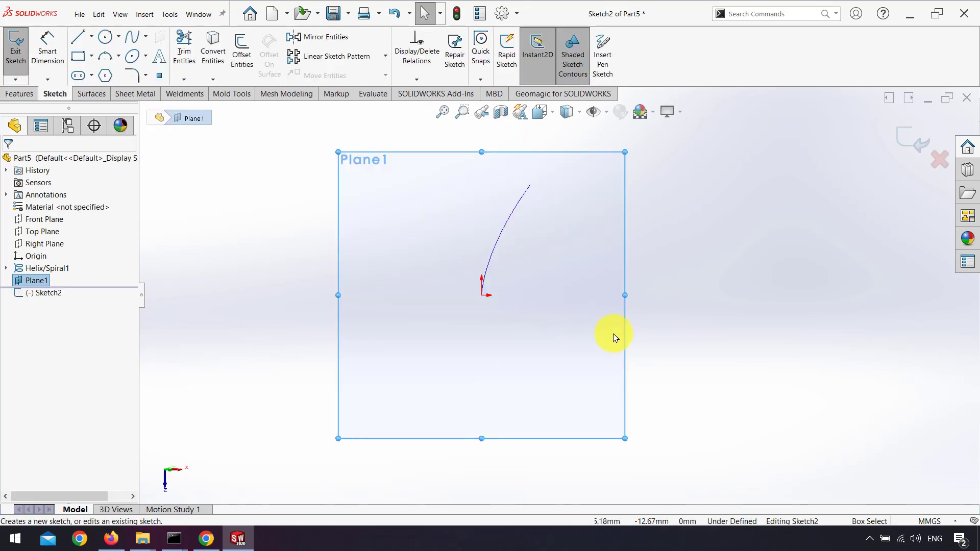
{"action": "left_click", "coordinate": [730, 335]}
{"action": "left_click", "coordinate": [7, 268]}
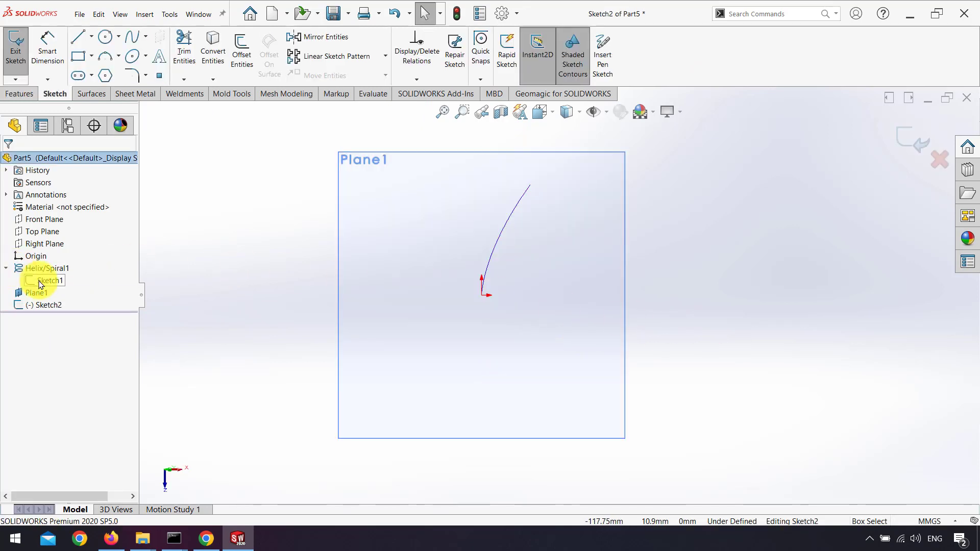
{"action": "left_click", "coordinate": [41, 281]}
{"action": "left_click", "coordinate": [45, 265]}
Convert the helix's base circle into the current sketch.
{"action": "left_click", "coordinate": [623, 292]}
{"action": "scroll", "coordinate": [561, 292], "scroll_direction": "down", "scroll_amount": 4}
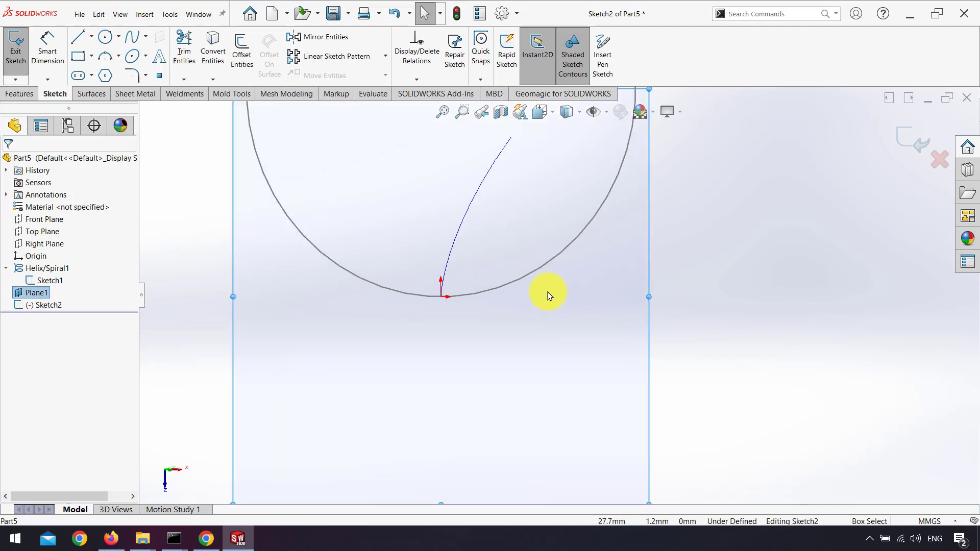
{"action": "left_click", "coordinate": [457, 295]}
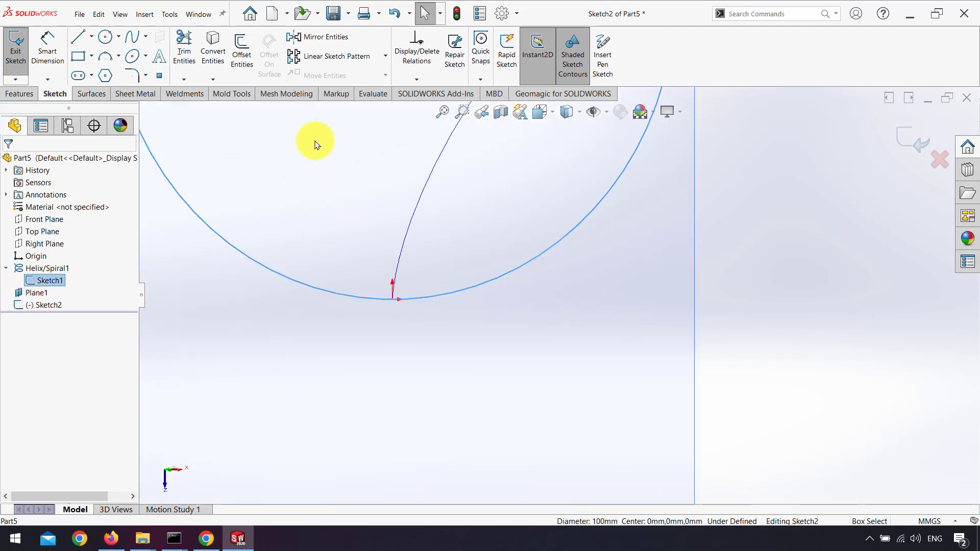
{"action": "left_click", "coordinate": [213, 46]}
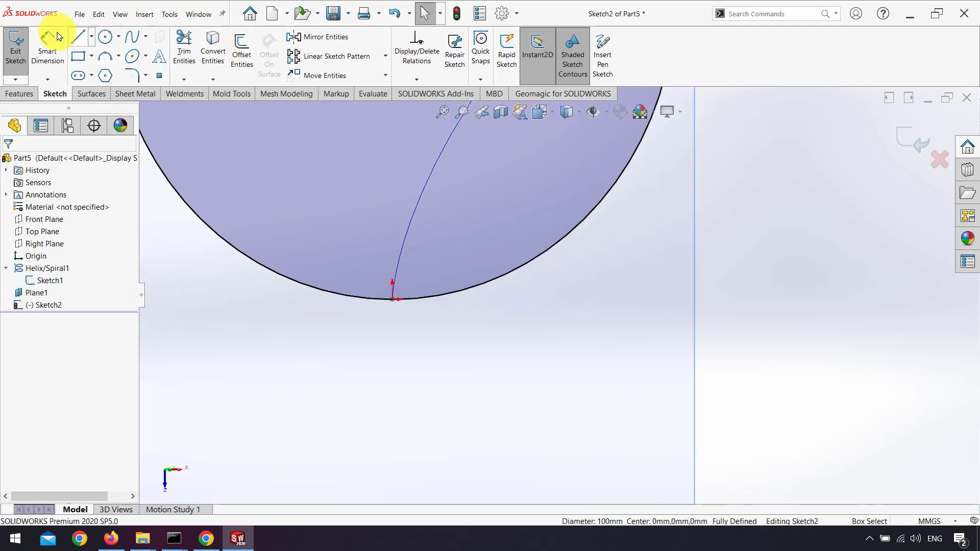
Sketch three lines forming a trapezoid about 16 mm wide and 14 mm high, with both side lines ending on the circle around the helix's endpoint.
{"action": "left_click", "coordinate": [78, 37]}
{"action": "left_click", "coordinate": [422, 298]}
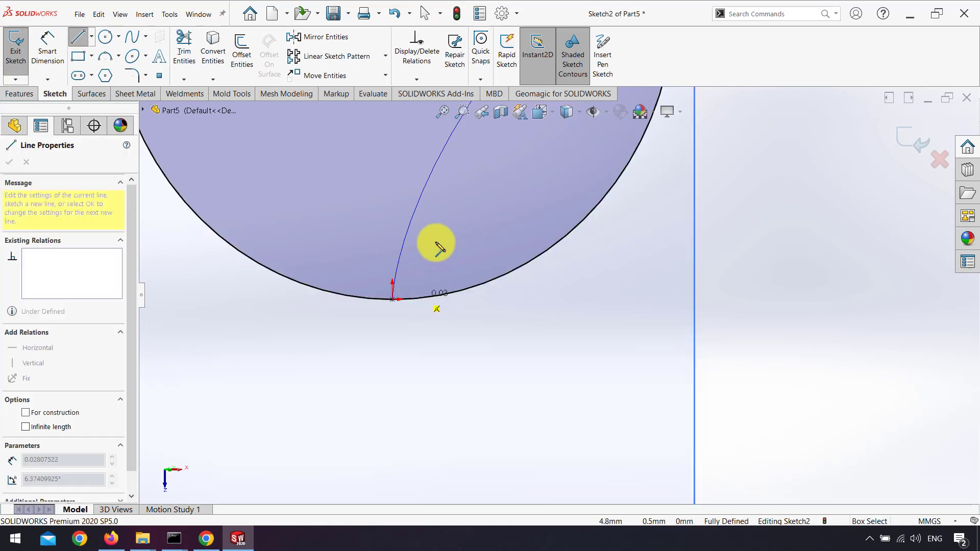
{"action": "left_click", "coordinate": [448, 216]}
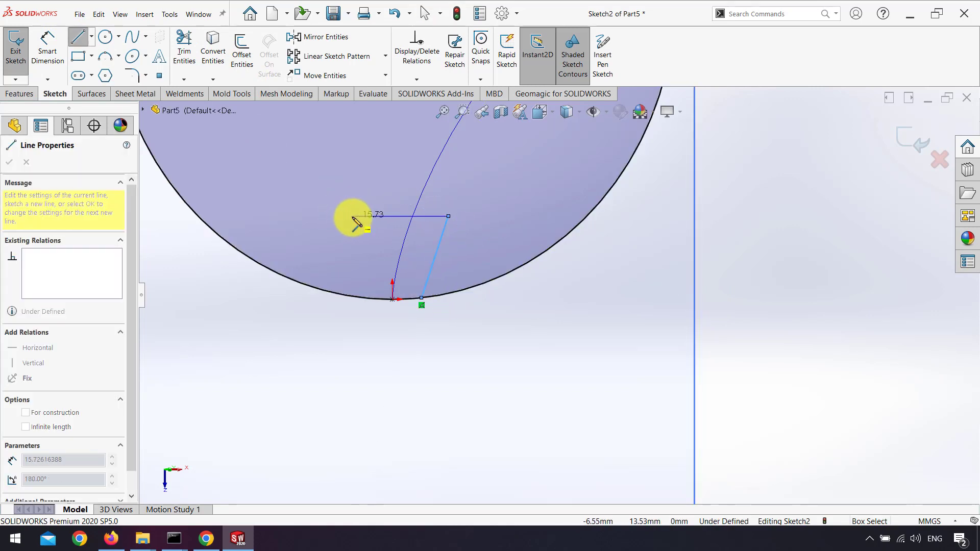
{"action": "left_click", "coordinate": [353, 216]}
{"action": "left_click", "coordinate": [369, 298]}
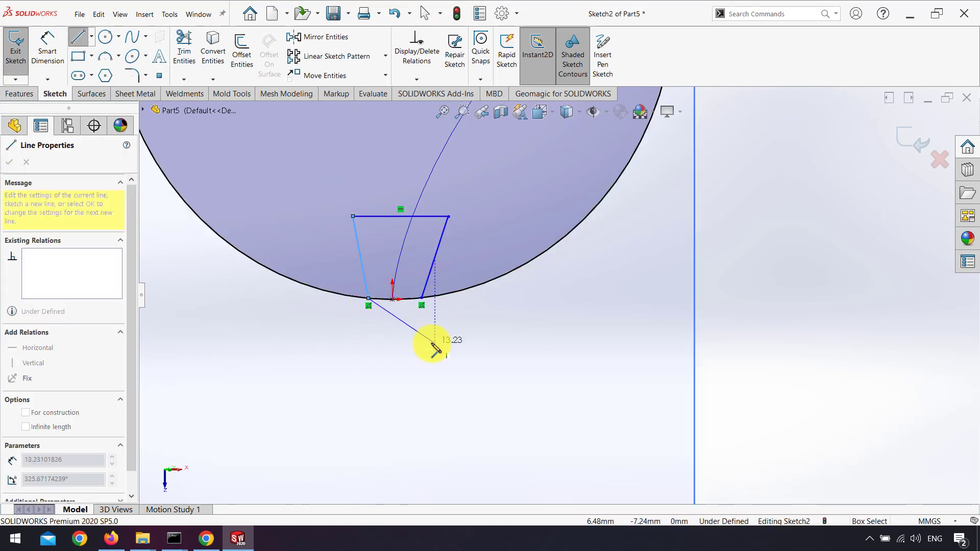
{"action": "key", "text": "Escape"}
Make the trapezoid's two slanted side lines equal in length.
{"action": "left_click", "coordinate": [431, 269]}
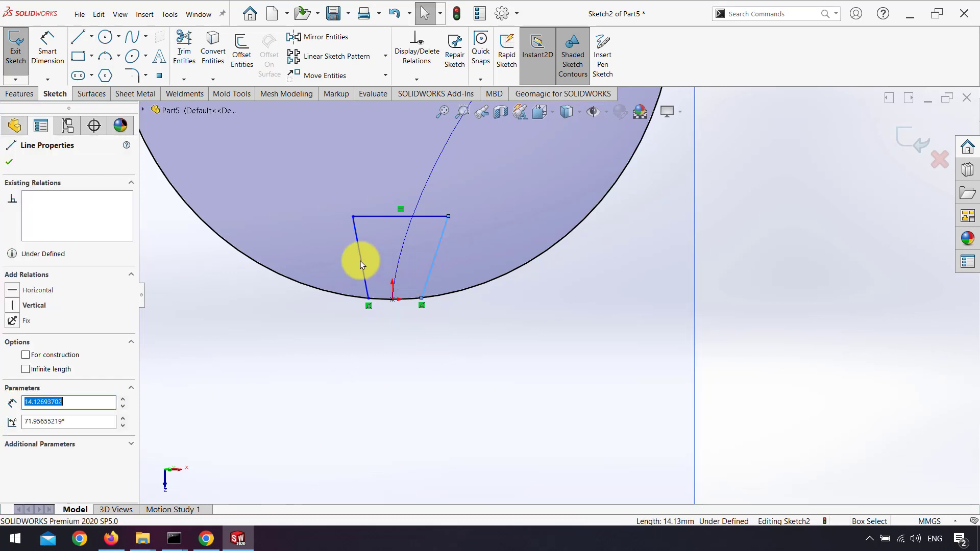
{"action": "left_click", "coordinate": [361, 263], "text": "ctrl"}
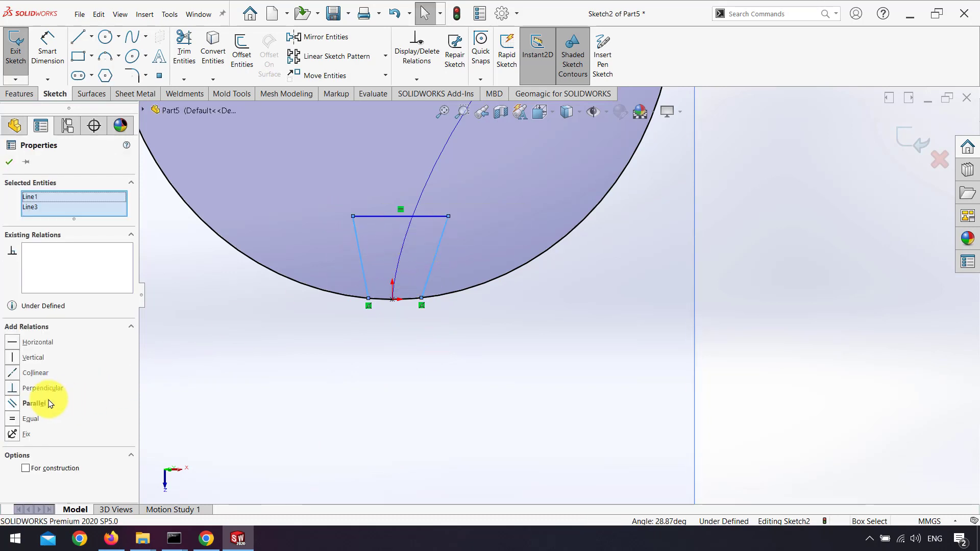
{"action": "left_click", "coordinate": [12, 418]}
{"action": "left_click", "coordinate": [761, 346]}
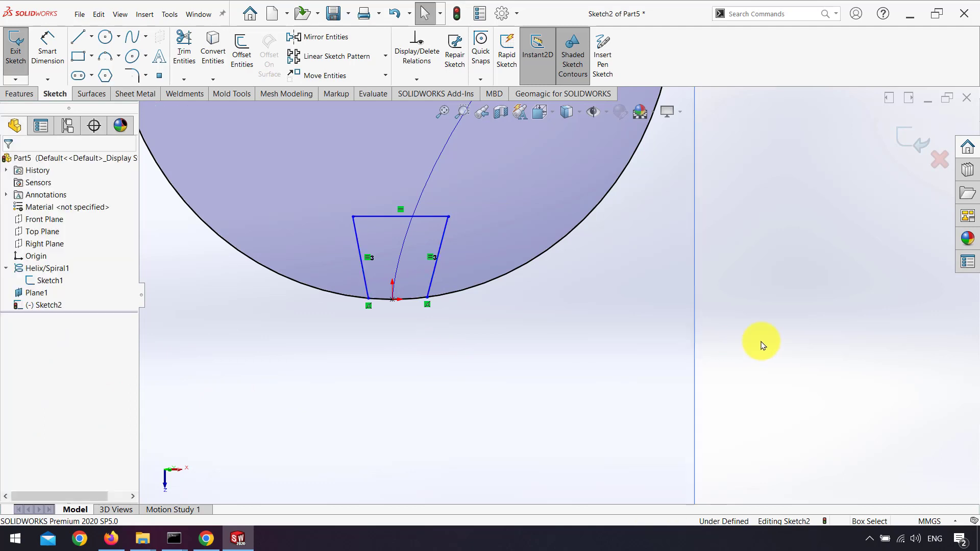
Dimension the distance from the trapezoid's horizontal line to the sketch origin as 20 mm.
{"action": "left_click", "coordinate": [47, 51]}
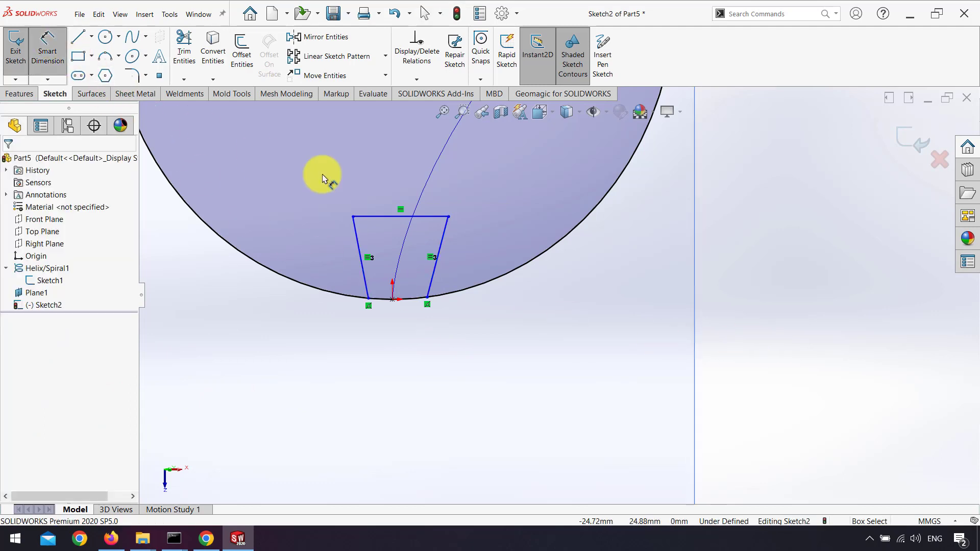
{"action": "left_click", "coordinate": [433, 217]}
{"action": "left_click", "coordinate": [392, 299]}
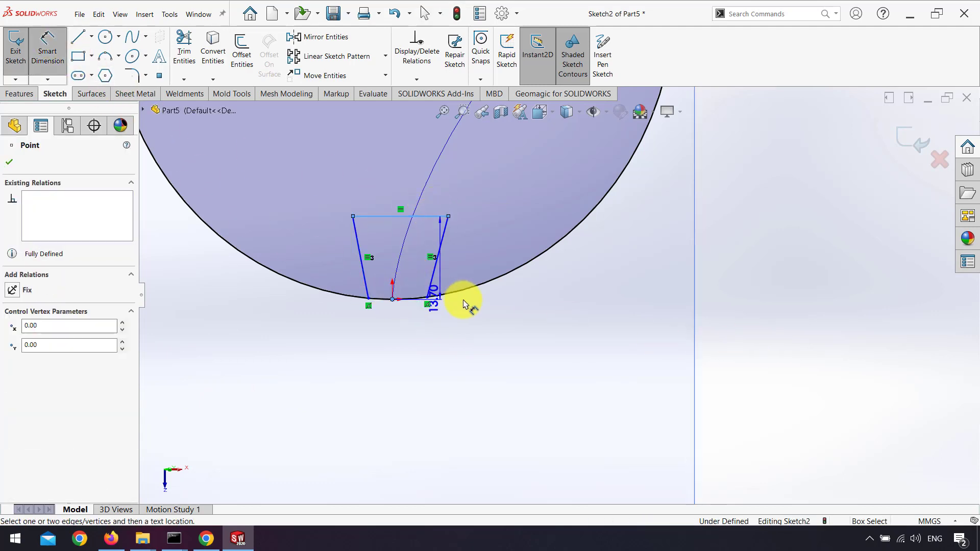
{"action": "left_click", "coordinate": [498, 306]}
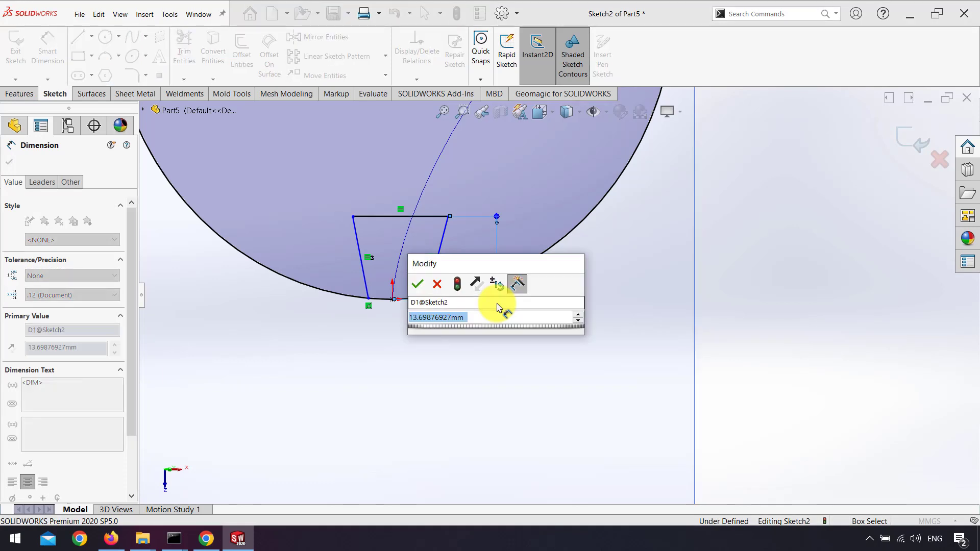
{"action": "type", "text": "20"}
{"action": "key", "text": "Return"}
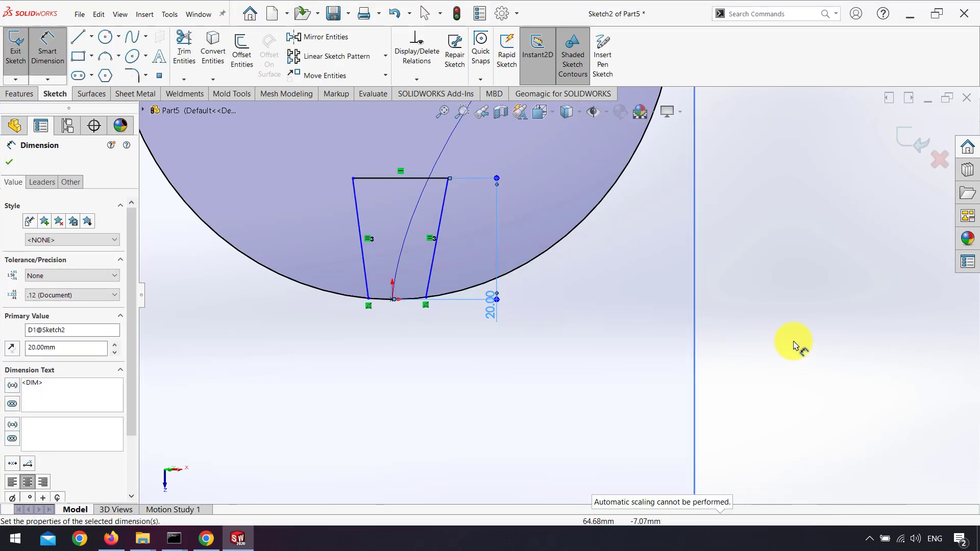
Dimension the horizontal distance between the right side line's lower endpoint and the sketch origin as 2.5 mm.
{"action": "left_click", "coordinate": [428, 300]}
{"action": "left_click", "coordinate": [392, 299]}
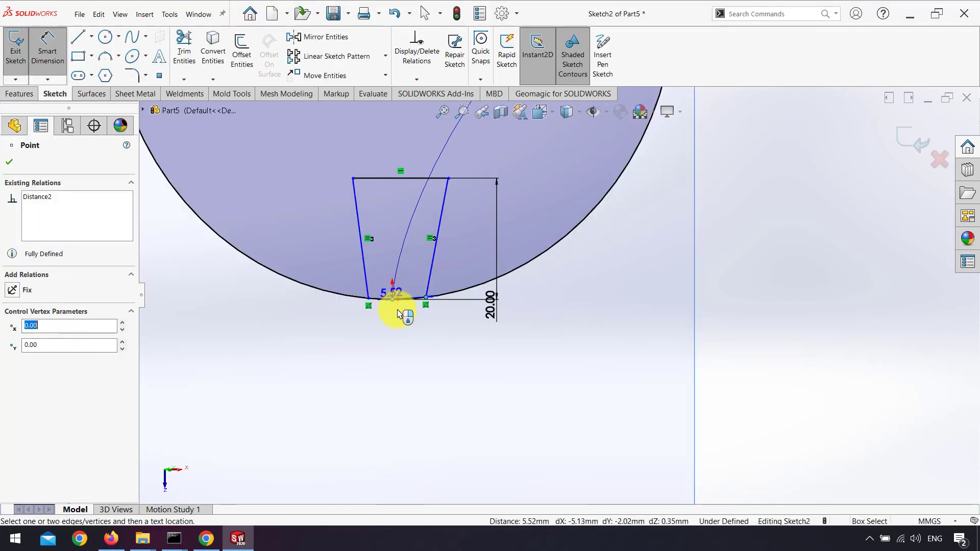
{"action": "left_click", "coordinate": [418, 339]}
{"action": "type", "text": "2.5"}
{"action": "key", "text": "Return"}
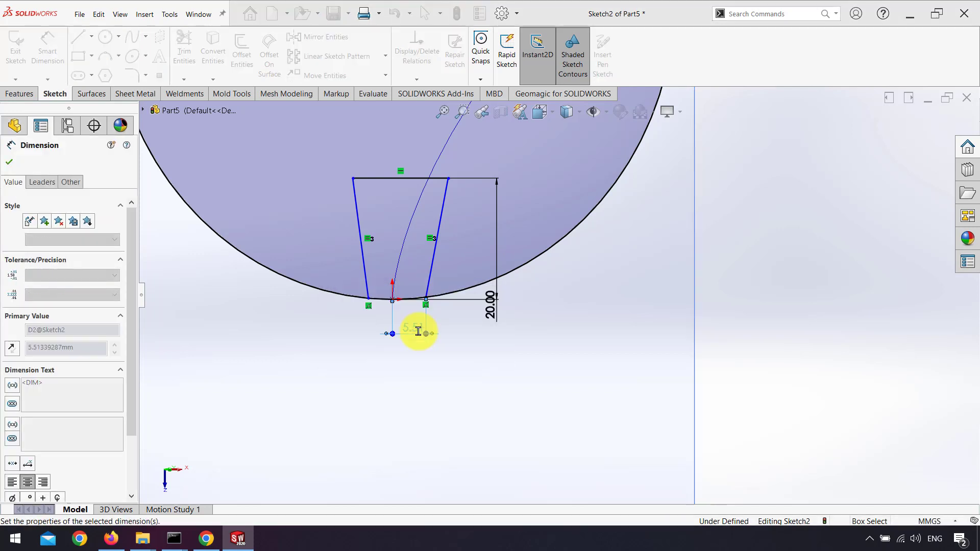
Dimension the distance between the left side line's lower endpoint and the sketch origin as 2.5 mm.
{"action": "scroll", "coordinate": [408, 311], "scroll_direction": "down", "scroll_amount": 5}
{"action": "scroll", "coordinate": [472, 301], "scroll_direction": "down", "scroll_amount": 3}
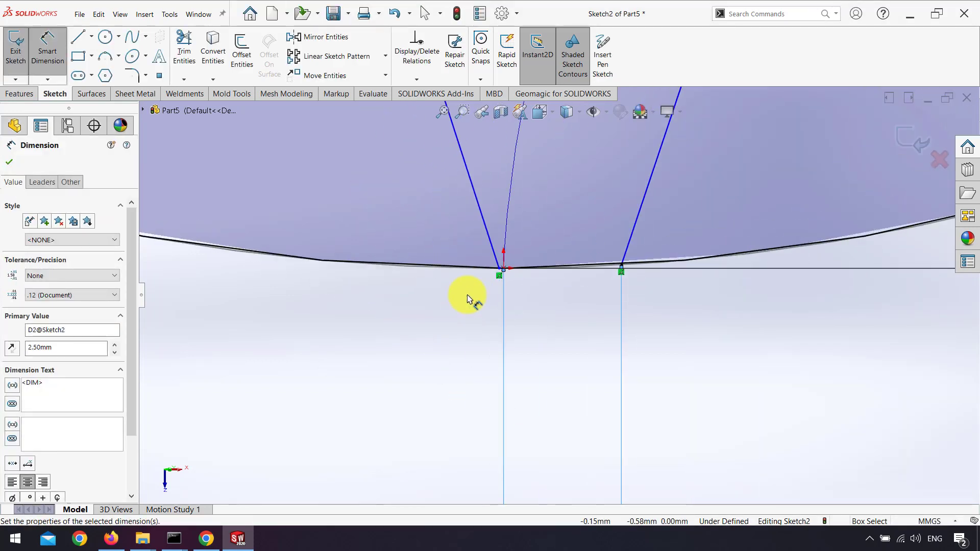
{"action": "left_click", "coordinate": [500, 271]}
{"action": "left_click", "coordinate": [505, 272]}
{"action": "left_click", "coordinate": [501, 311]}
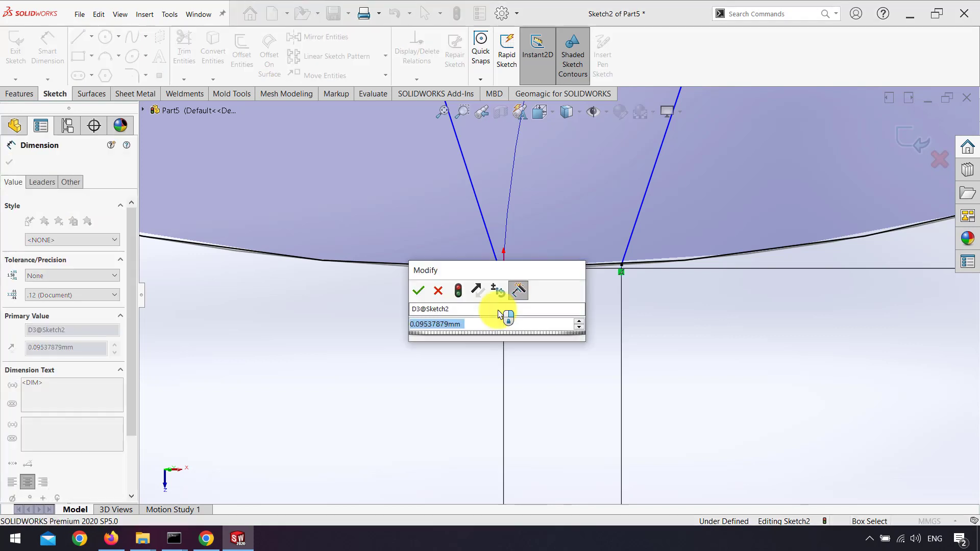
{"action": "type", "text": "2.5"}
{"action": "key", "text": "Return"}
Add a 115° angle dimension between the right slanted line and the horizontal direction at its lower end.
{"action": "scroll", "coordinate": [514, 300], "scroll_direction": "up", "scroll_amount": 4}
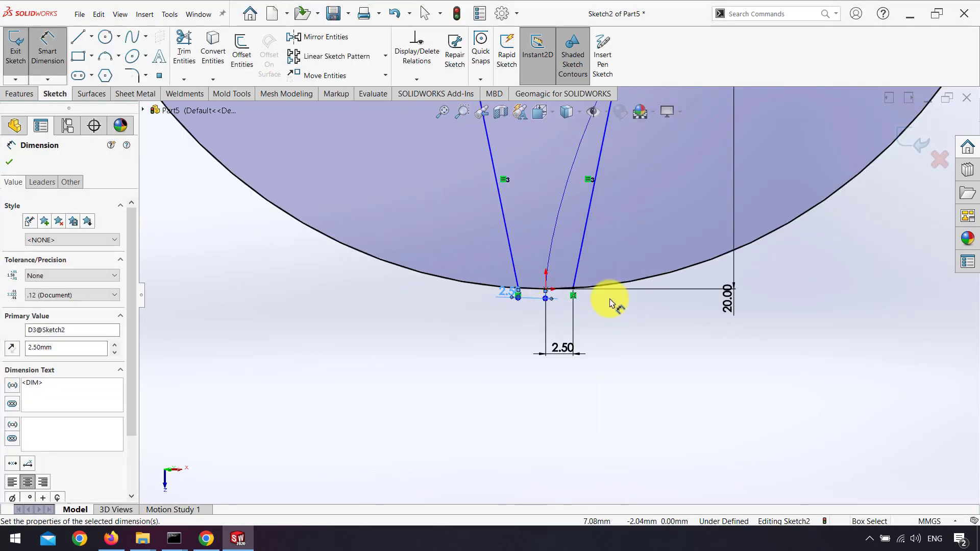
{"action": "left_click", "coordinate": [575, 284]}
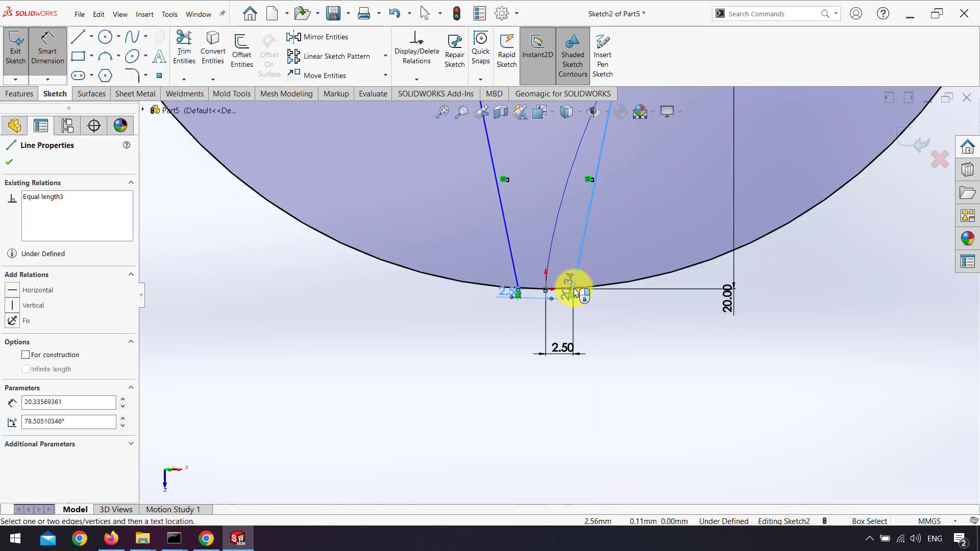
{"action": "left_click", "coordinate": [547, 290]}
{"action": "left_click", "coordinate": [556, 263]}
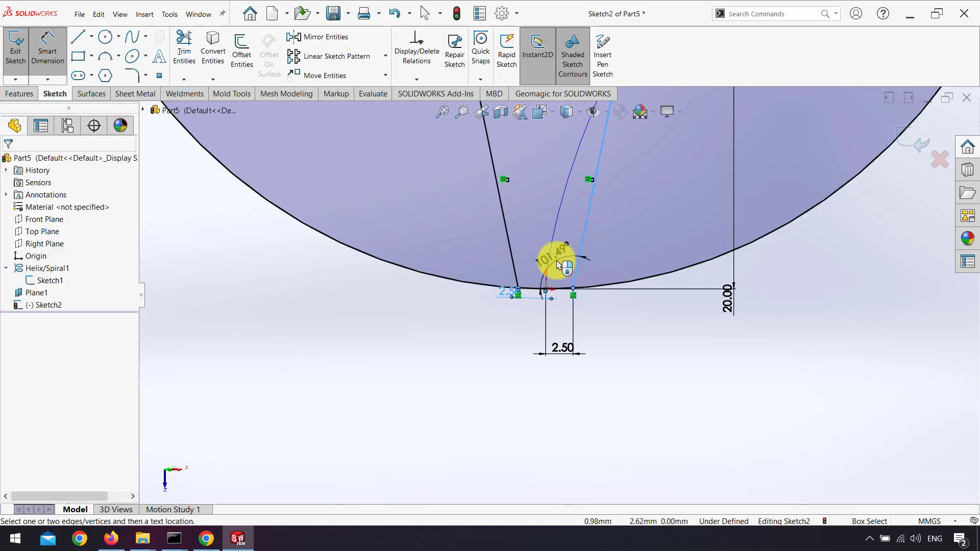
{"action": "left_click", "coordinate": [623, 313]}
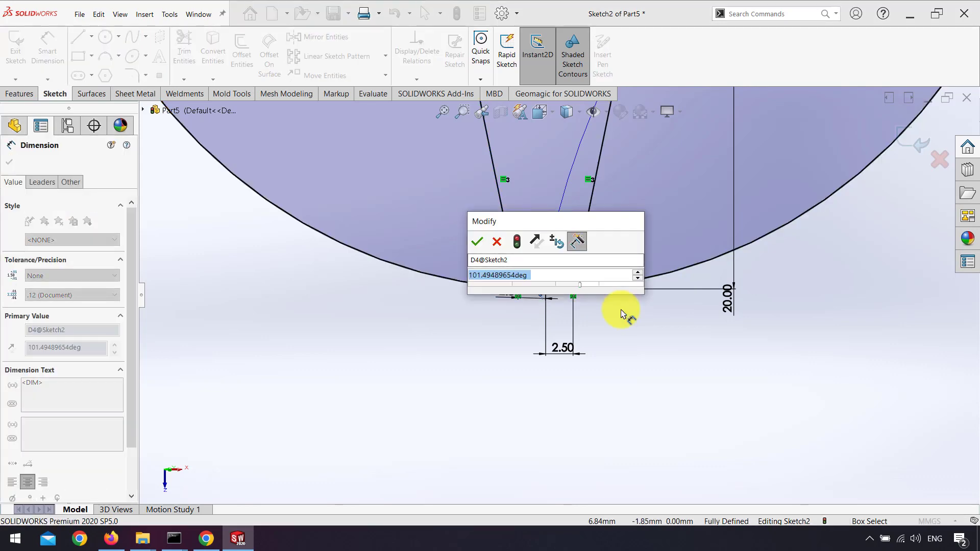
{"action": "type", "text": "115"}
{"action": "key", "text": "Return"}
{"action": "left_click", "coordinate": [679, 363]}
Trim the converted circle outside the trapezoid, keeping only the short arc that closes the profile between the two side lines.
{"action": "scroll", "coordinate": [680, 363], "scroll_direction": "up", "scroll_amount": 7}
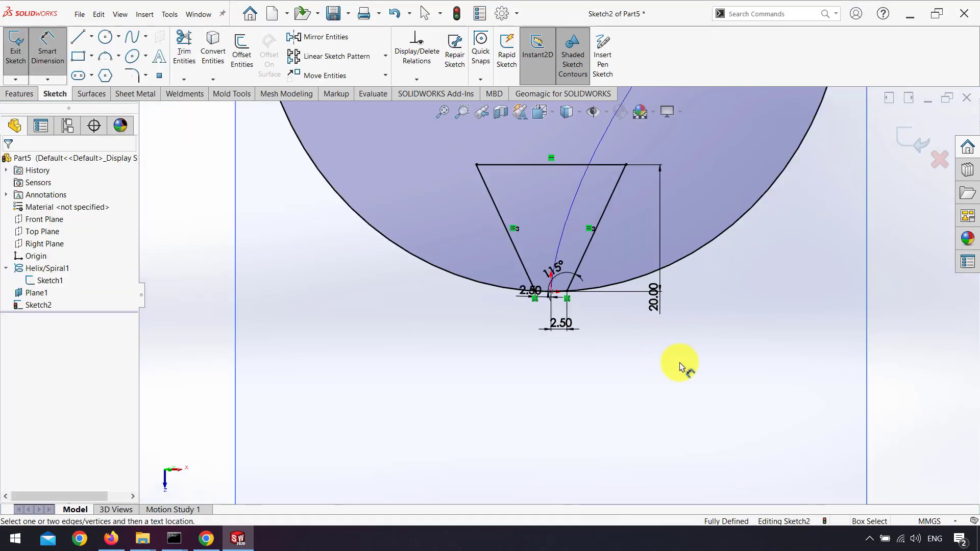
{"action": "scroll", "coordinate": [645, 331], "scroll_direction": "down", "scroll_amount": 2}
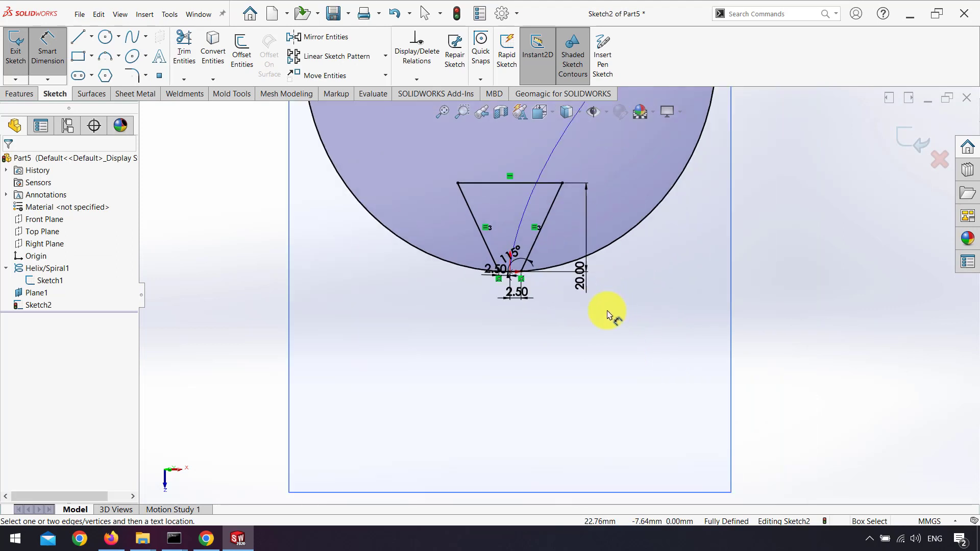
{"action": "left_click", "coordinate": [184, 51]}
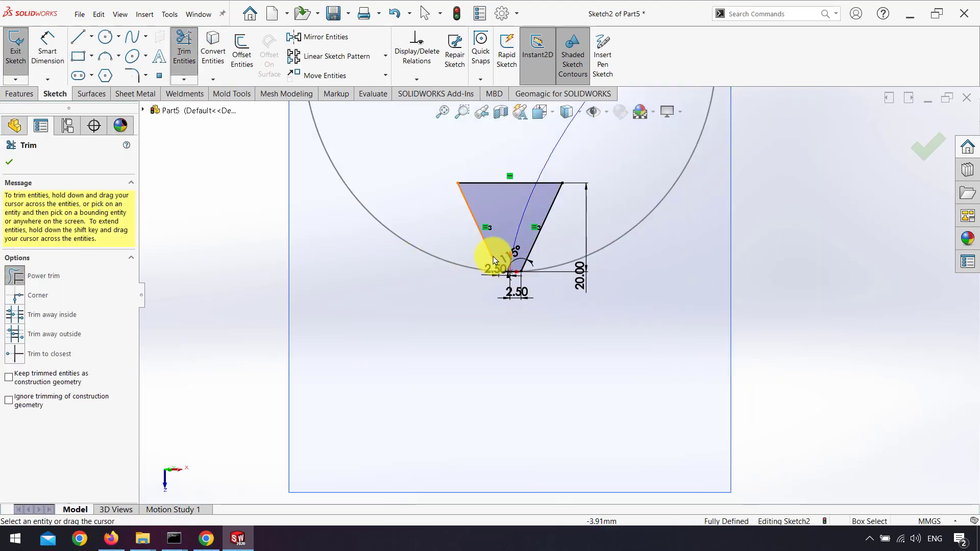
{"action": "left_click", "coordinate": [19, 96]}
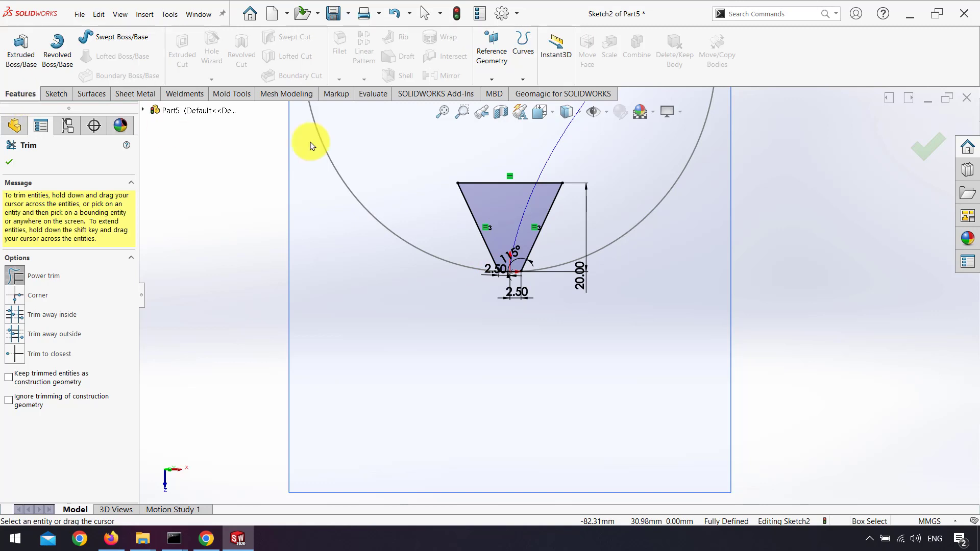
{"action": "left_click", "coordinate": [93, 40]}
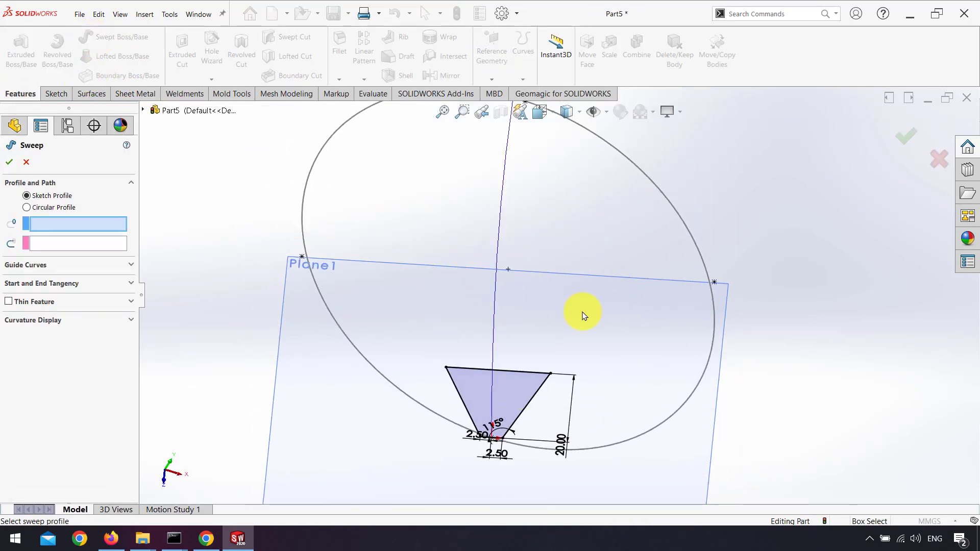
{"action": "left_click", "coordinate": [906, 136]}
{"action": "left_click", "coordinate": [932, 167]}
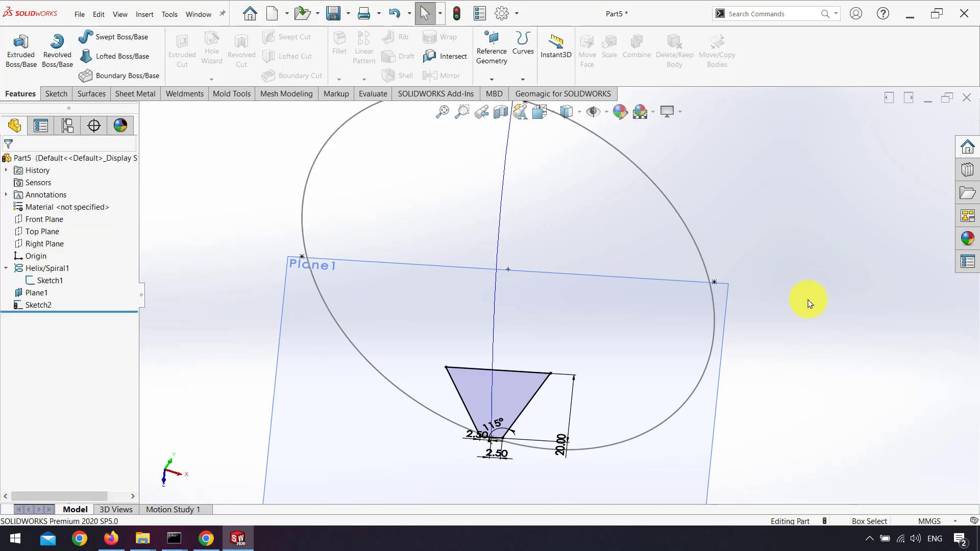
{"action": "scroll", "coordinate": [602, 393], "scroll_direction": "up", "scroll_amount": 5}
{"action": "middle_click_drag", "start_coordinate": [601, 394], "coordinate": [675, 319]}
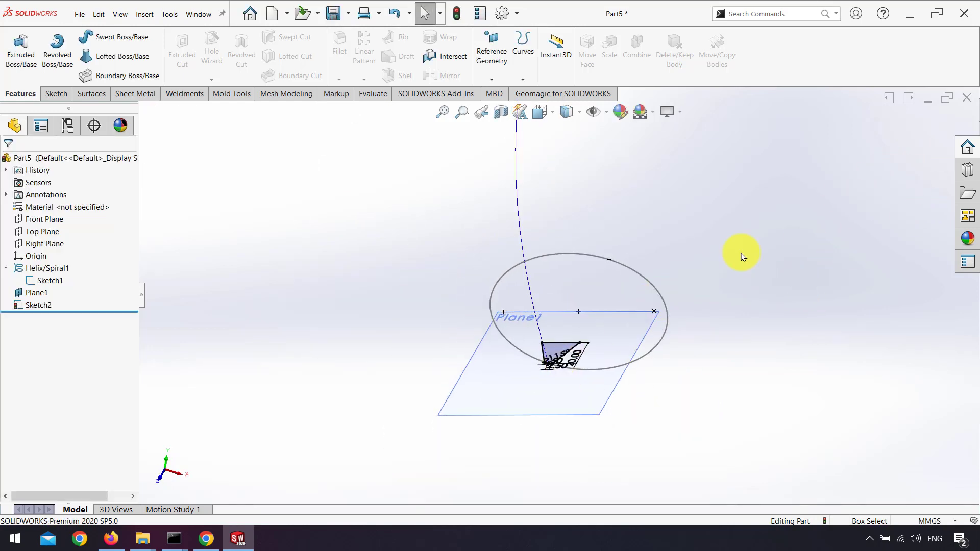
{"action": "left_click", "coordinate": [38, 305]}
{"action": "left_click", "coordinate": [47, 278]}
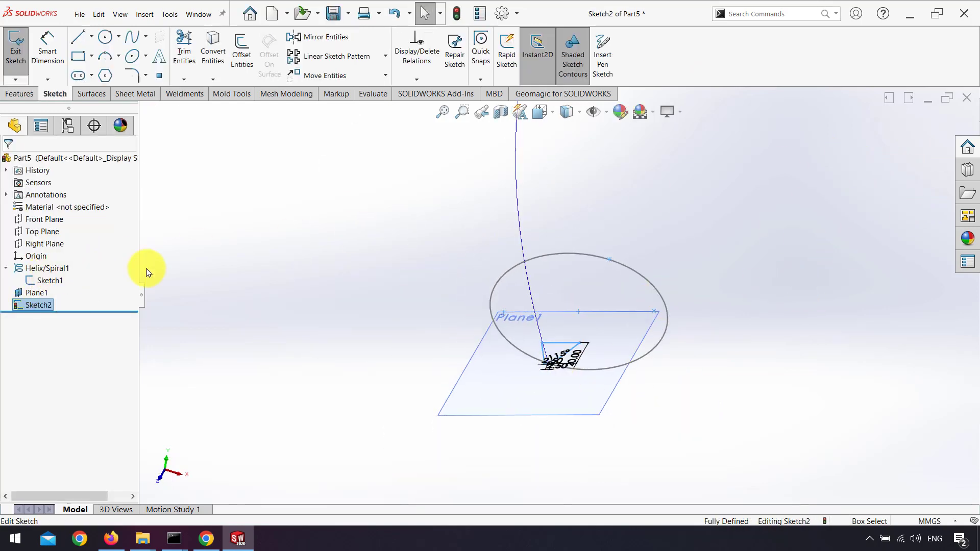
{"action": "left_click", "coordinate": [901, 143]}
Hide the helix's base circle, Sketch1.
{"action": "mouse_move", "coordinate": [497, 405]}
{"action": "middle_mouse_down"}
{"action": "mouse_move", "coordinate": [448, 296]}
{"action": "mouse_move", "coordinate": [549, 366]}
{"action": "middle_mouse_up"}
{"action": "scroll", "coordinate": [548, 366], "scroll_direction": "down", "scroll_amount": 3}
{"action": "left_click", "coordinate": [48, 280]}
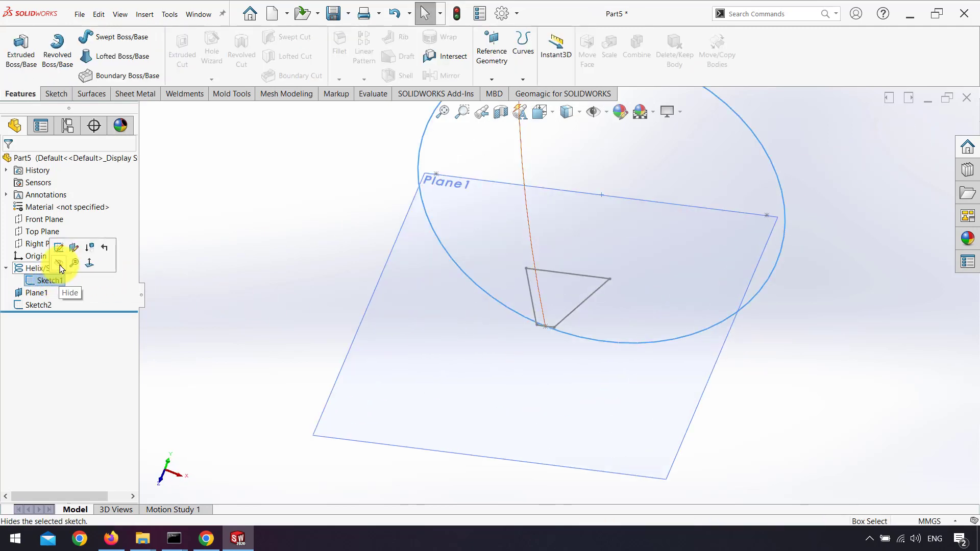
{"action": "left_click", "coordinate": [49, 255]}
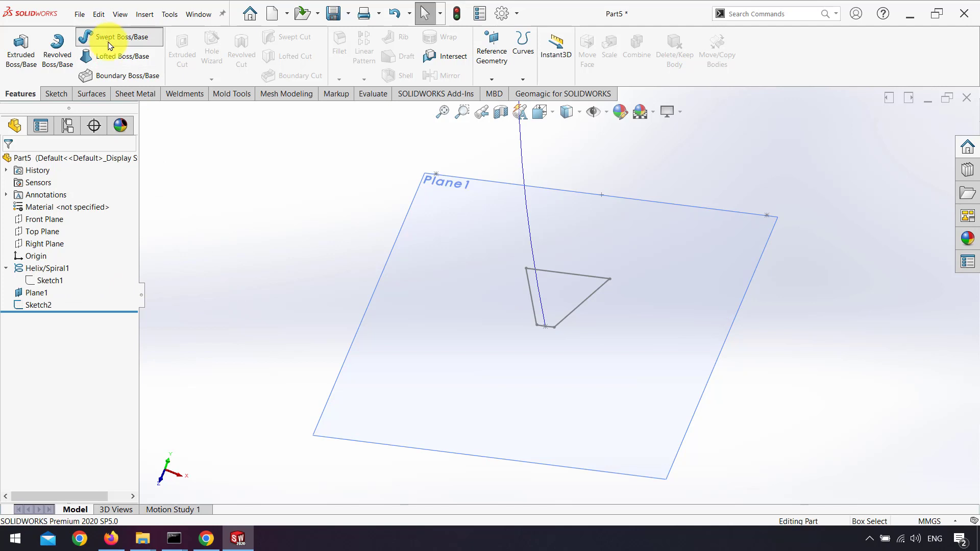
Create a swept boss using the trapezoidal Sketch2 as the profile and Helix/Spiral1 as the path.
{"action": "left_click", "coordinate": [109, 43]}
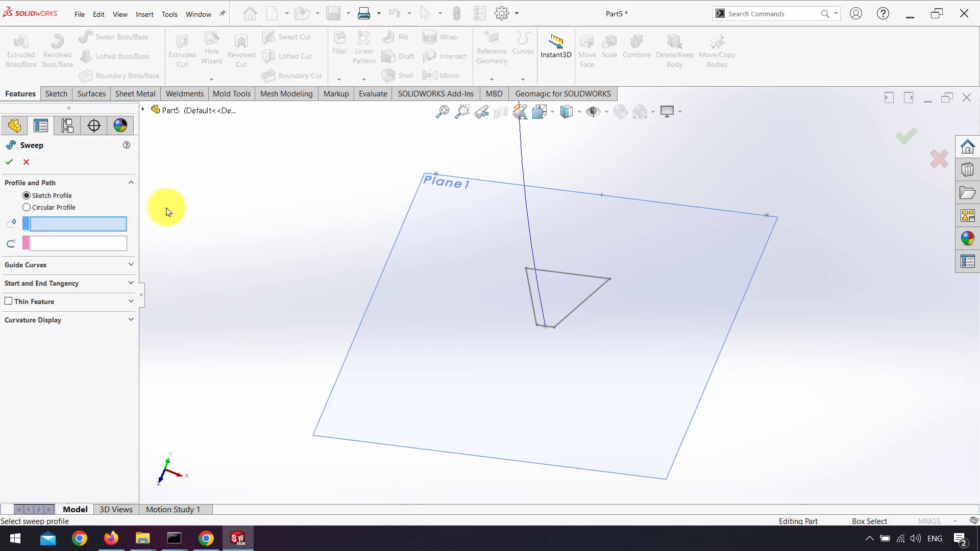
{"action": "left_click", "coordinate": [575, 315]}
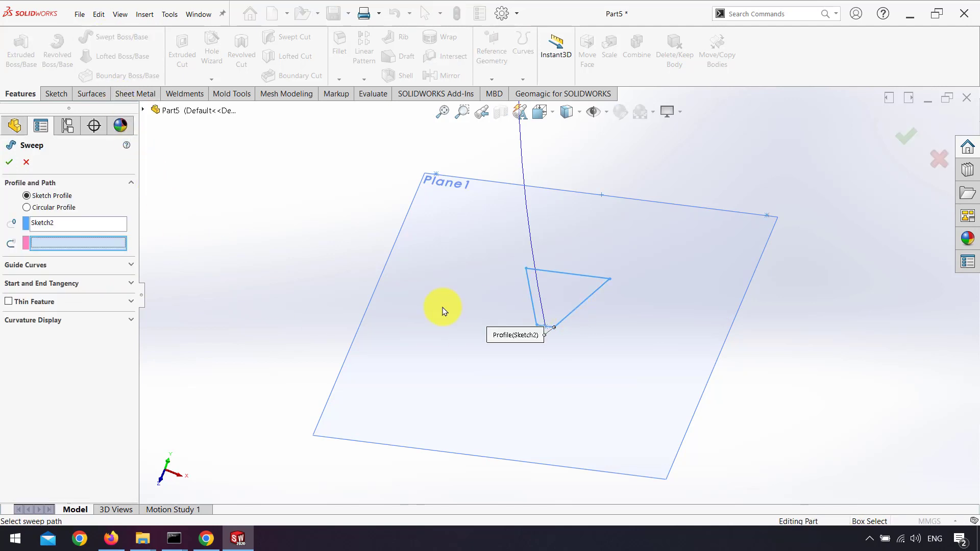
{"action": "left_click", "coordinate": [528, 213]}
{"action": "middle_click_drag", "start_coordinate": [534, 213], "coordinate": [680, 239]}
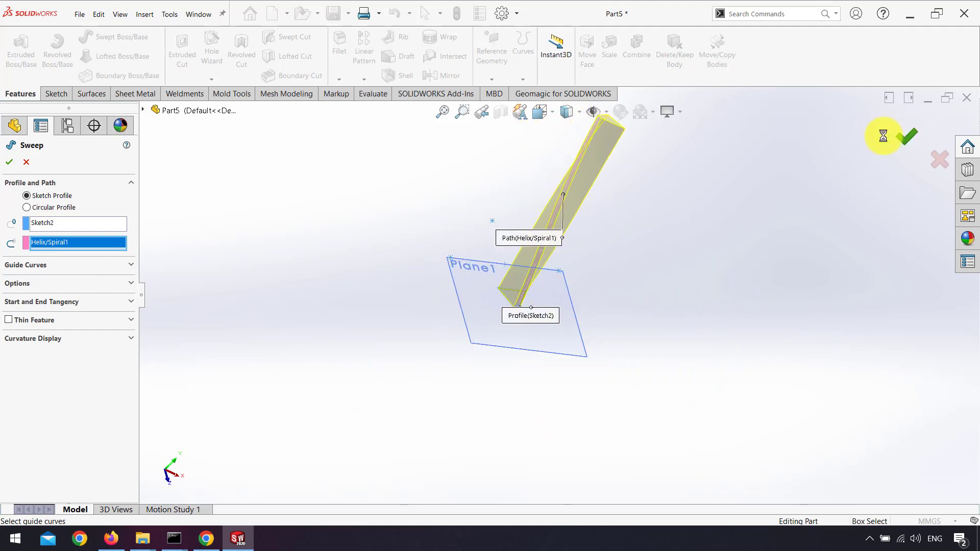
Turn off RealView Graphics for the model display.
{"action": "left_click", "coordinate": [680, 112]}
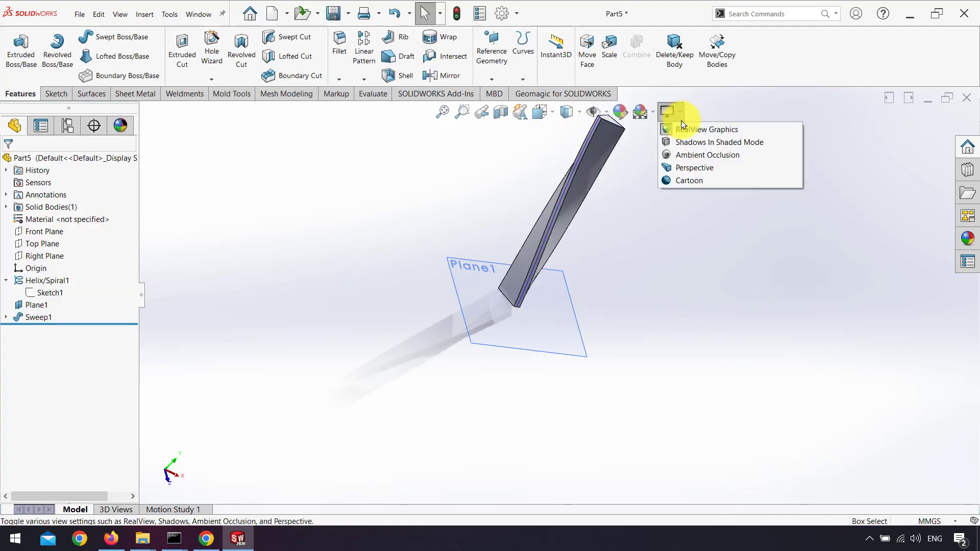
{"action": "left_click", "coordinate": [684, 128]}
{"action": "middle_click_drag", "start_coordinate": [686, 258], "coordinate": [378, 288]}
{"action": "left_click", "coordinate": [364, 80]}
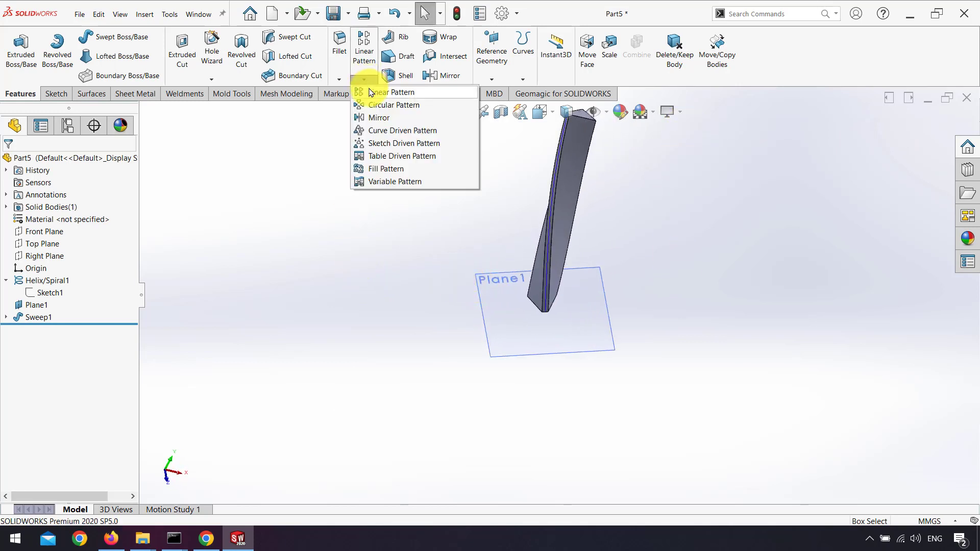
{"action": "left_click", "coordinate": [279, 197]}
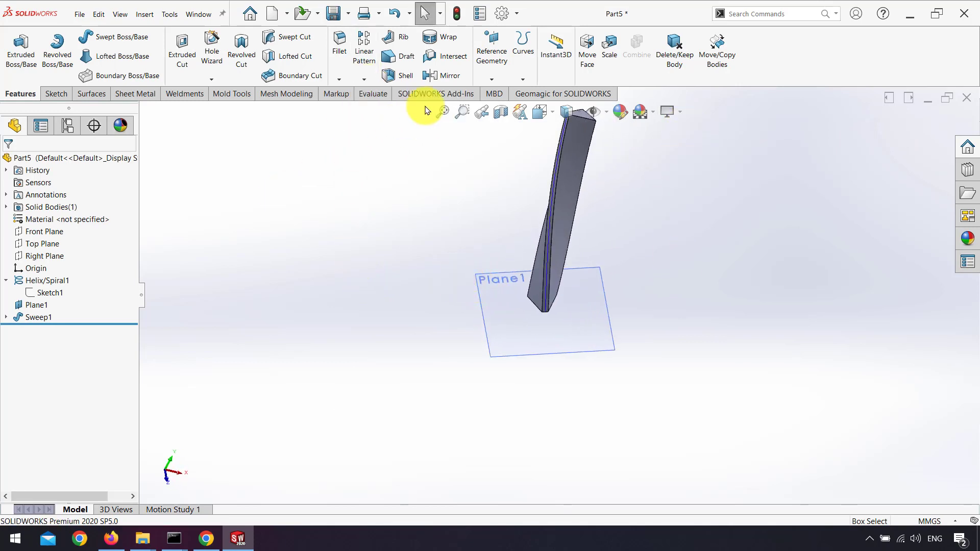
Create a reference axis at the intersection of the Front Plane and the Right Plane using the Two Planes option.
{"action": "left_click", "coordinate": [491, 79]}
{"action": "left_click", "coordinate": [499, 107]}
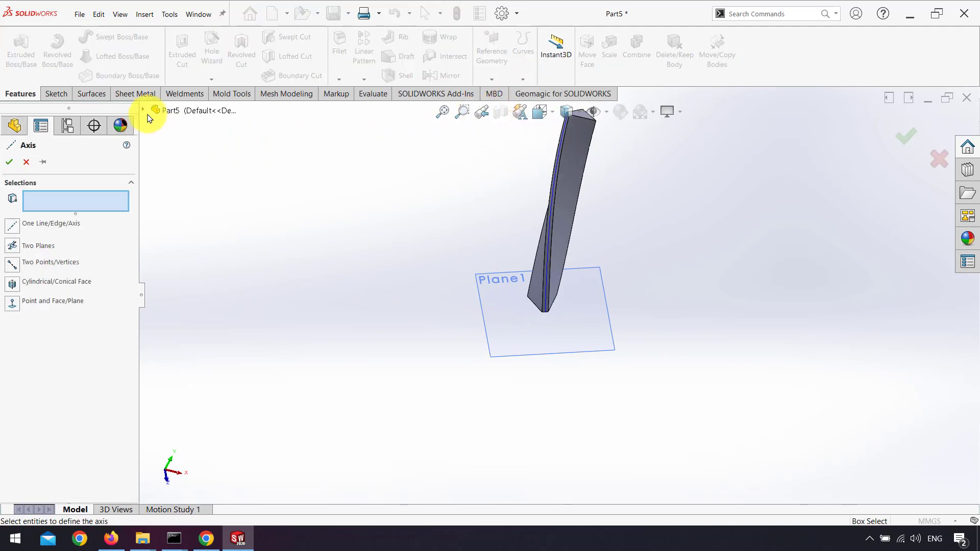
{"action": "left_click", "coordinate": [12, 247]}
{"action": "left_click", "coordinate": [143, 110]}
{"action": "left_click", "coordinate": [183, 184]}
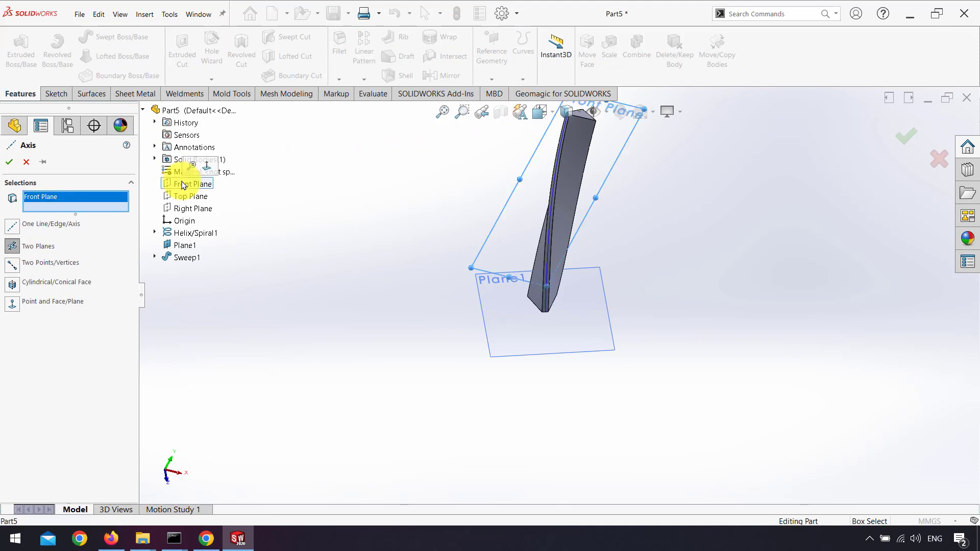
{"action": "left_click", "coordinate": [196, 209]}
{"action": "middle_click_drag", "start_coordinate": [740, 183], "coordinate": [729, 202]}
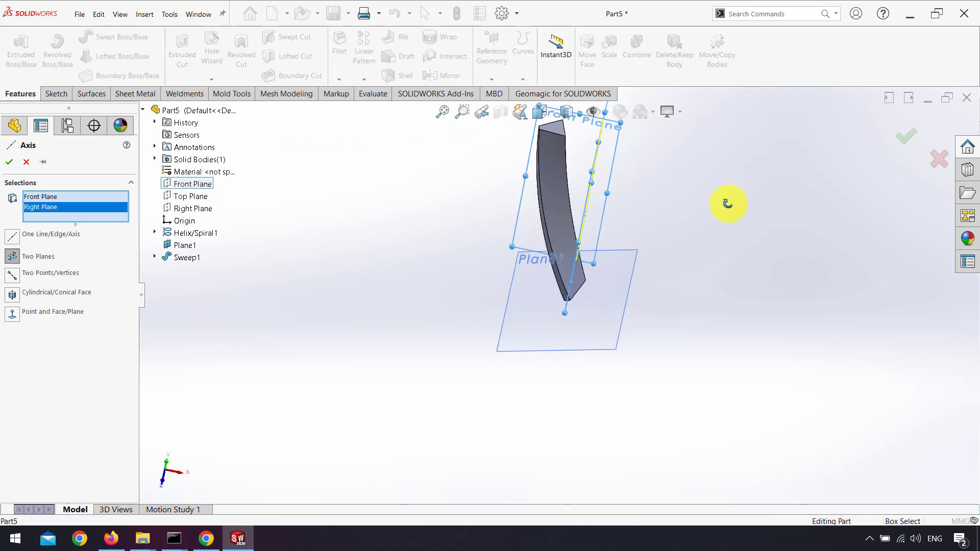
{"action": "left_click", "coordinate": [899, 130]}
Circular-pattern the swept body around Axis1 with 12 equally spaced instances over 360°.
{"action": "middle_click_drag", "start_coordinate": [510, 335], "coordinate": [433, 219]}
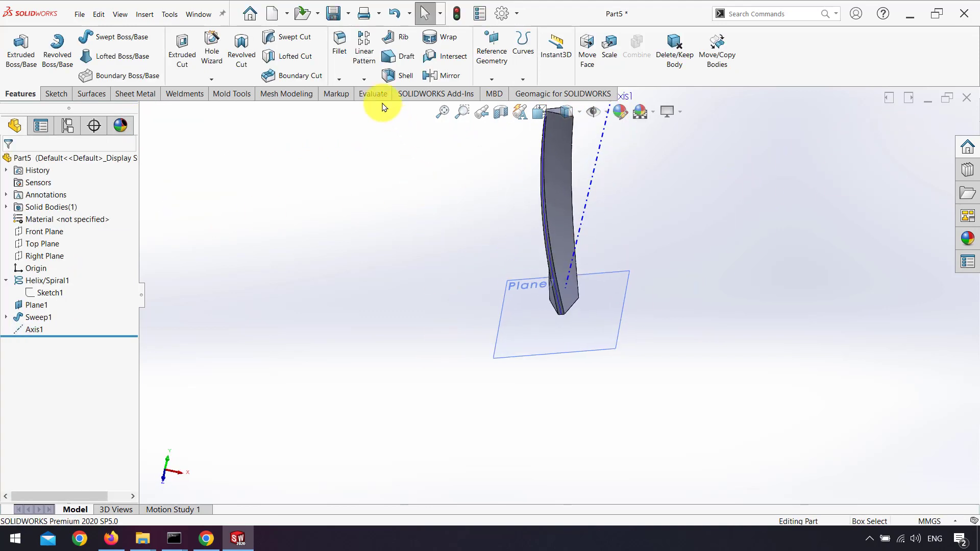
{"action": "left_click", "coordinate": [365, 80]}
{"action": "left_click", "coordinate": [375, 102]}
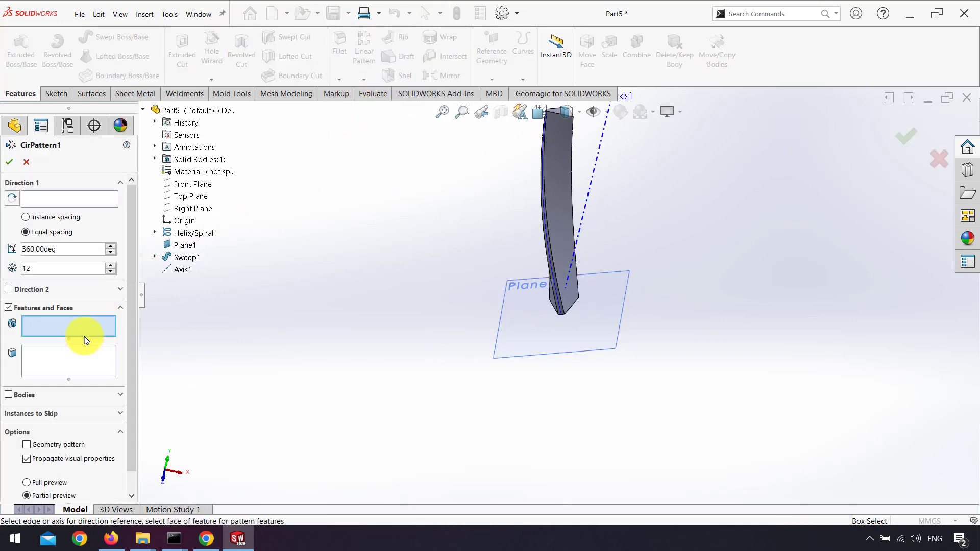
{"action": "left_click", "coordinate": [9, 394]}
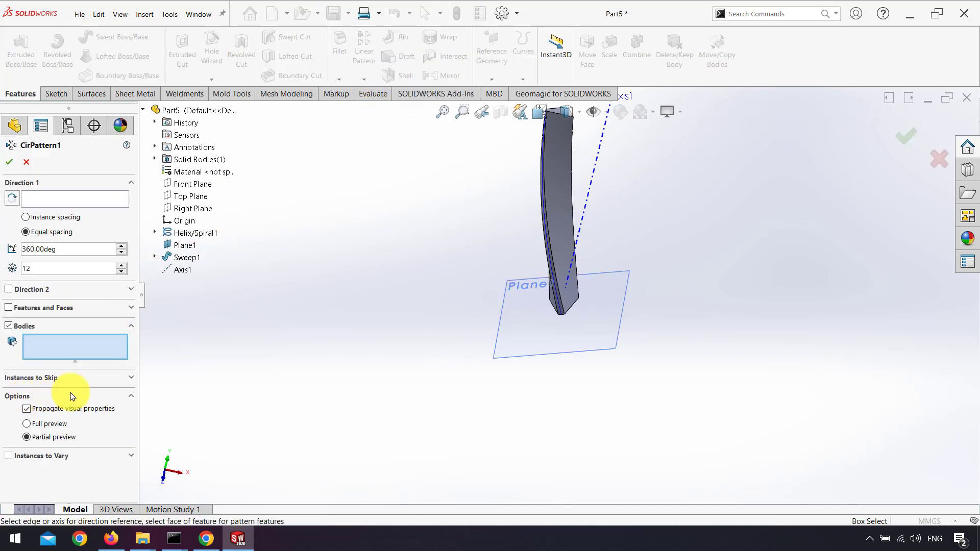
{"action": "left_click", "coordinate": [565, 248]}
{"action": "left_click", "coordinate": [82, 198]}
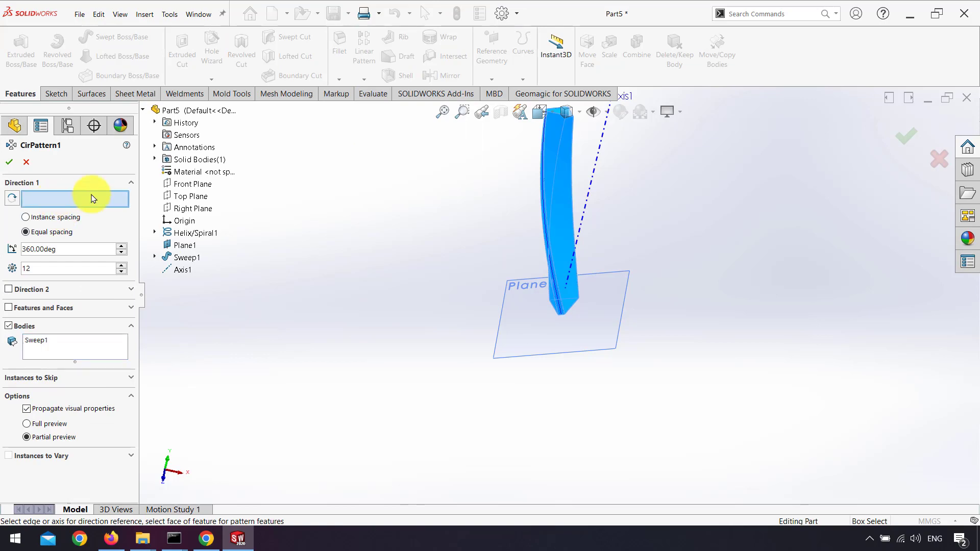
{"action": "left_click", "coordinate": [592, 191]}
{"action": "middle_click_drag", "start_coordinate": [586, 214], "coordinate": [457, 347]}
{"action": "scroll", "coordinate": [586, 237], "scroll_direction": "down", "scroll_amount": 6}
{"action": "scroll", "coordinate": [540, 242], "scroll_direction": "up", "scroll_amount": 1}
{"action": "left_click", "coordinate": [54, 268]}
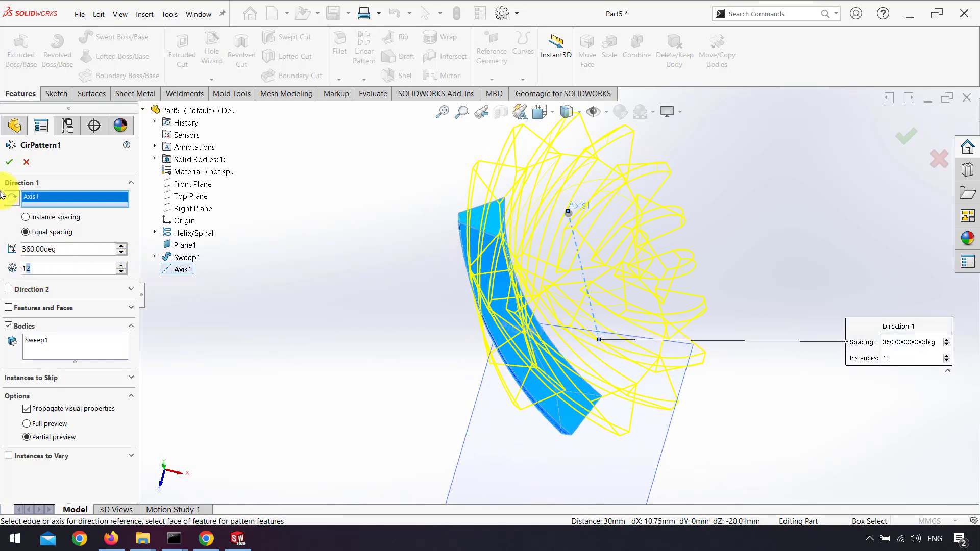
{"action": "left_click", "coordinate": [8, 160]}
Mirror the original swept body, Sweep1, about the Right Plane without merging solids.
{"action": "middle_click_drag", "start_coordinate": [444, 368], "coordinate": [365, 282]}
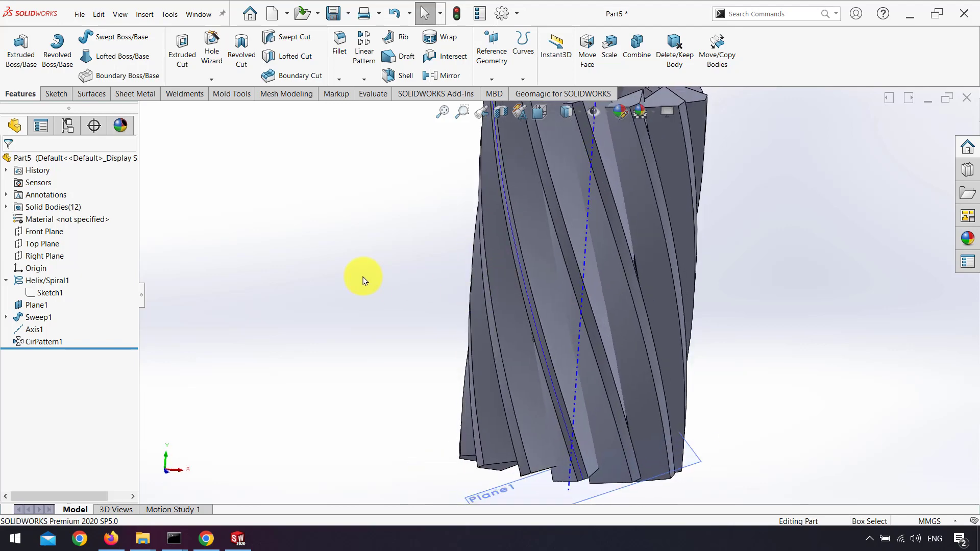
{"action": "scroll", "coordinate": [367, 279], "scroll_direction": "up", "scroll_amount": 3}
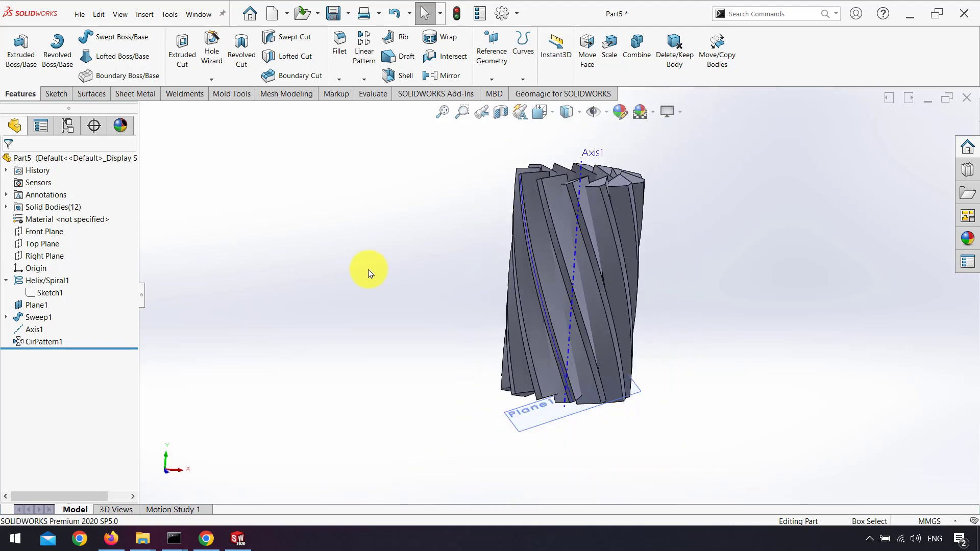
{"action": "left_click", "coordinate": [434, 76]}
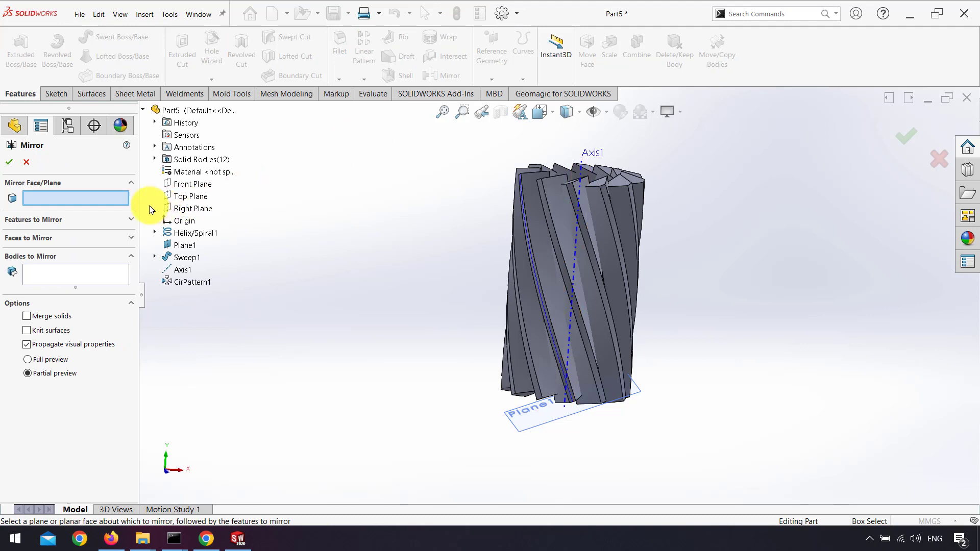
{"action": "left_click", "coordinate": [61, 272]}
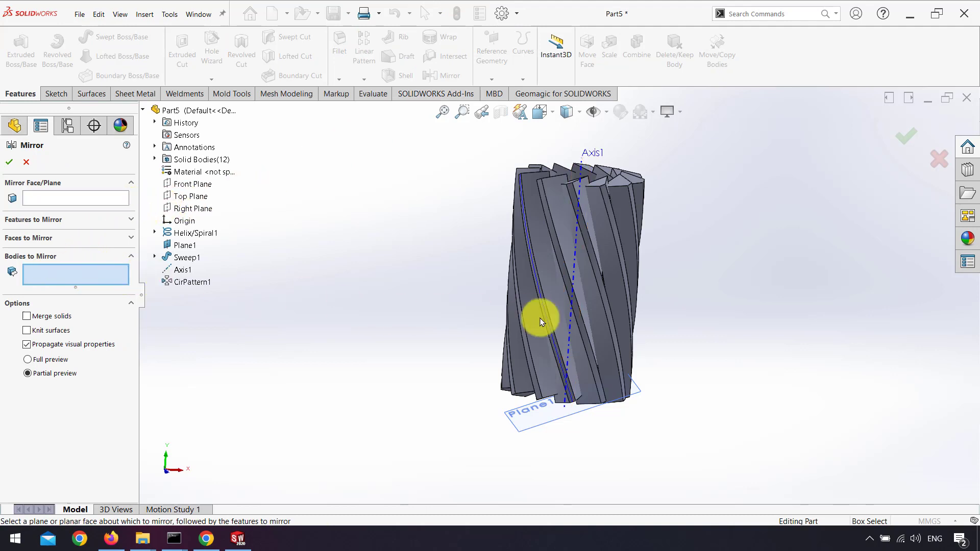
{"action": "left_click", "coordinate": [564, 317]}
{"action": "left_click", "coordinate": [115, 198]}
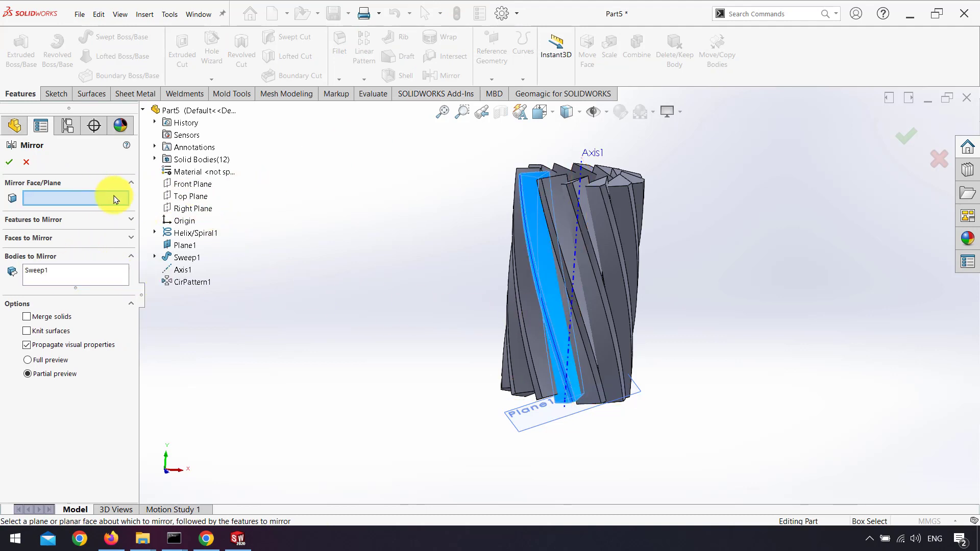
{"action": "left_click", "coordinate": [194, 209]}
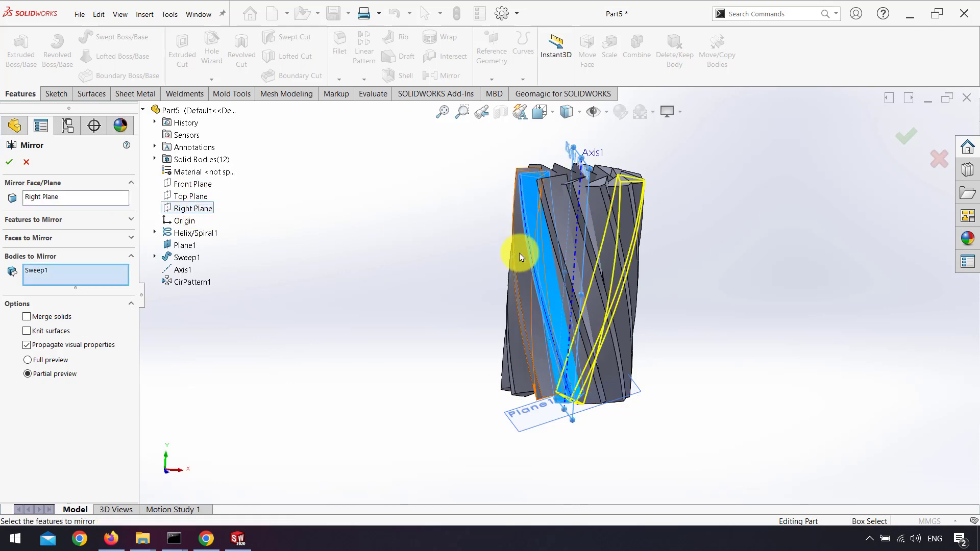
{"action": "left_click", "coordinate": [904, 140]}
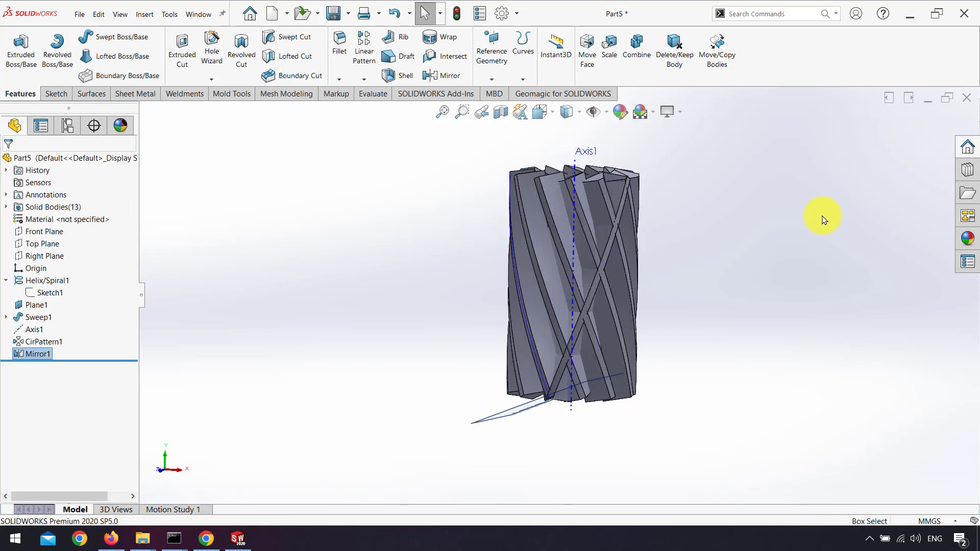
Circular-pattern the mirrored body, Mirror1, around Axis1 with 12 equally spaced instances over 360°.
{"action": "scroll", "coordinate": [689, 258], "scroll_direction": "down", "scroll_amount": 5}
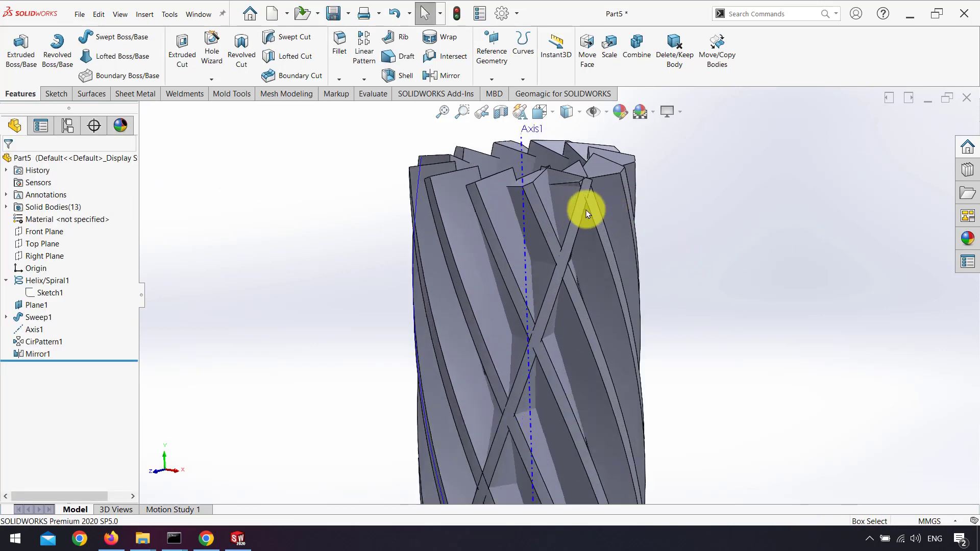
{"action": "left_click", "coordinate": [363, 80]}
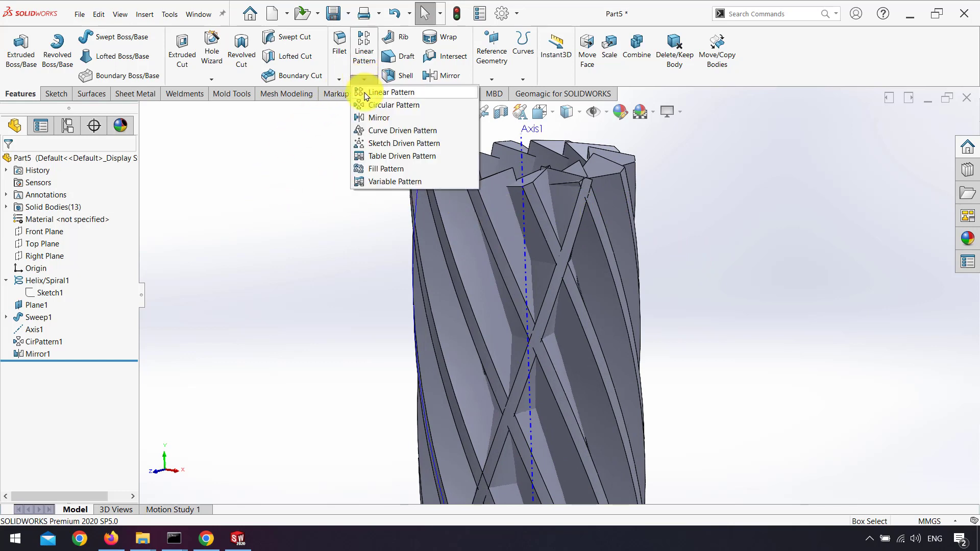
{"action": "left_click", "coordinate": [368, 105]}
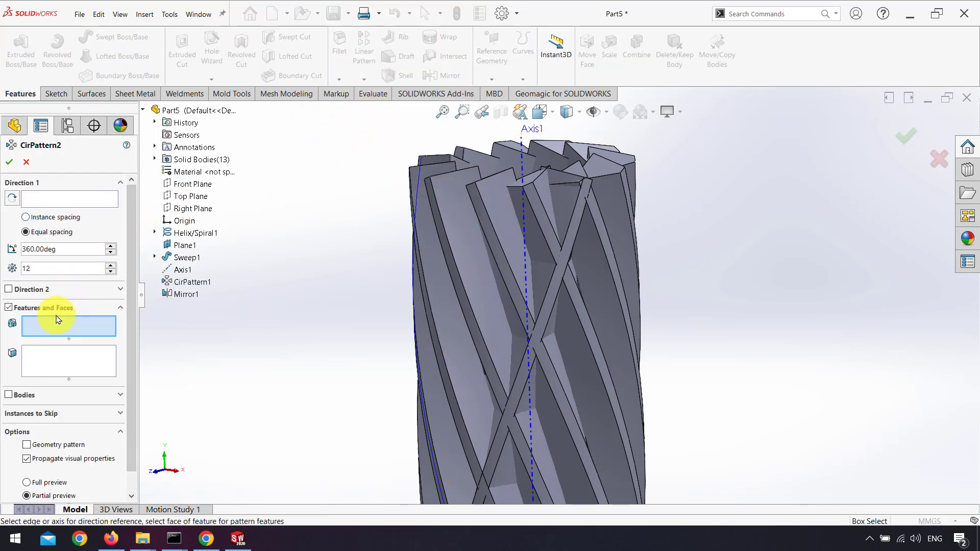
{"action": "left_click", "coordinate": [9, 395]}
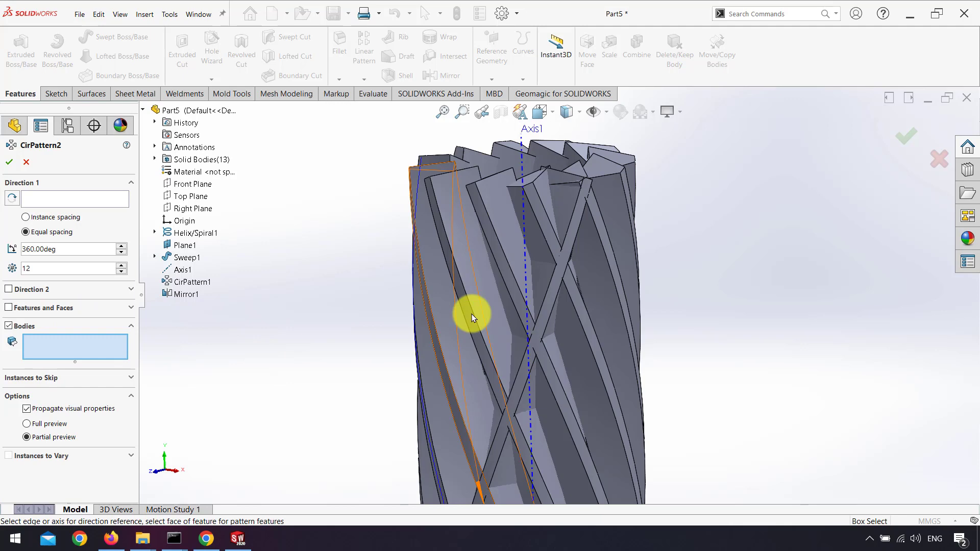
{"action": "left_click", "coordinate": [569, 217]}
{"action": "left_click", "coordinate": [65, 199]}
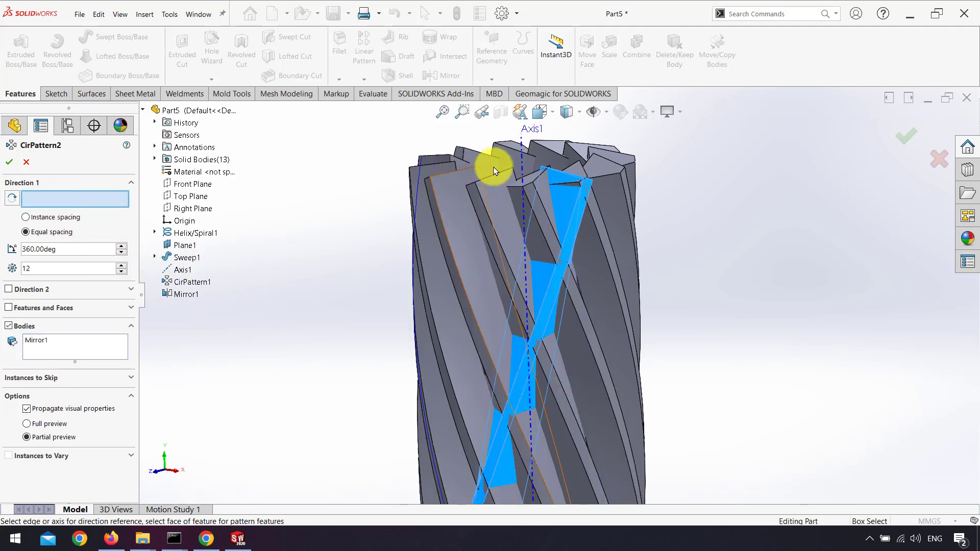
{"action": "left_click", "coordinate": [524, 161]}
{"action": "scroll", "coordinate": [561, 300], "scroll_direction": "up", "scroll_amount": 3}
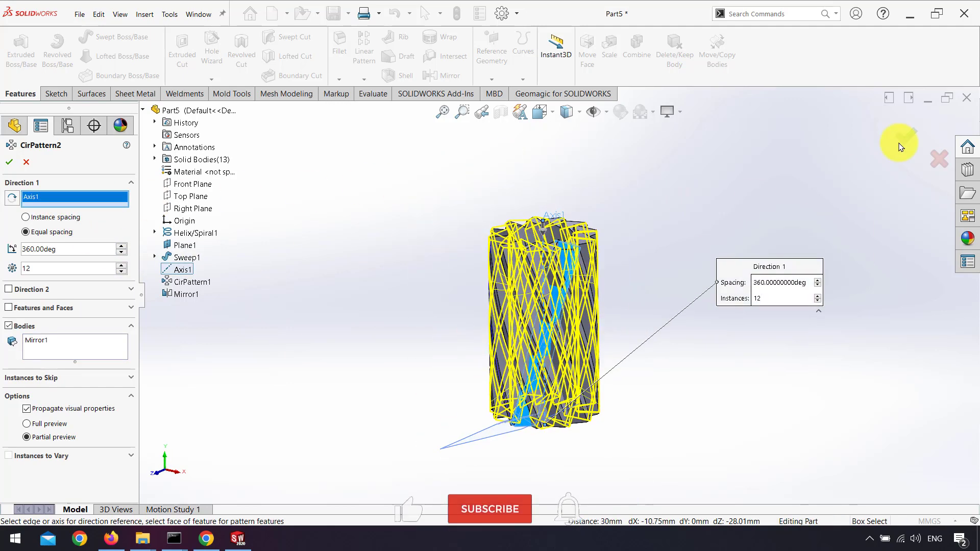
{"action": "key", "text": "Return"}
Combine all the swept, mirrored and patterned bodies into one solid with the Add operation.
{"action": "middle_click_drag", "start_coordinate": [501, 296], "coordinate": [498, 245]}
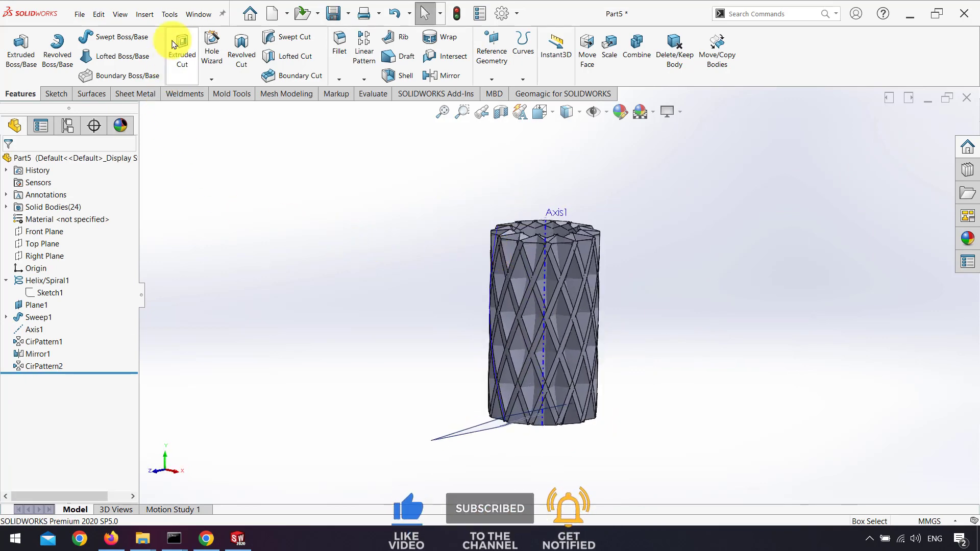
{"action": "left_click", "coordinate": [143, 16]}
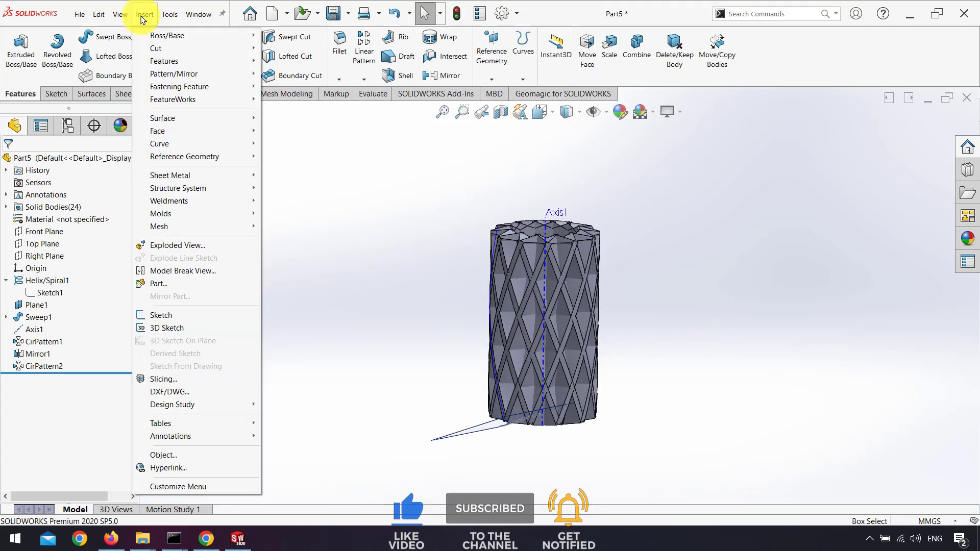
{"action": "mouse_move", "coordinate": [181, 67]}
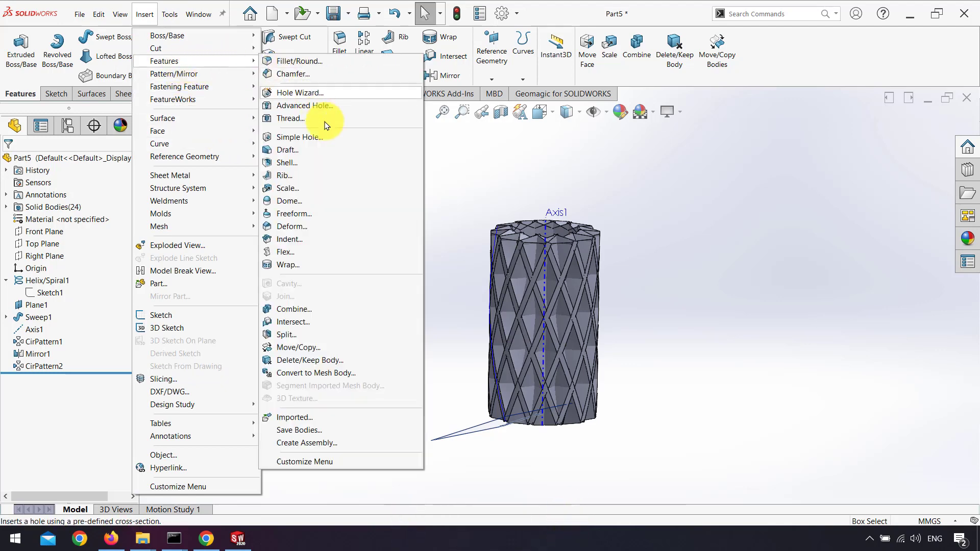
{"action": "left_click", "coordinate": [312, 310]}
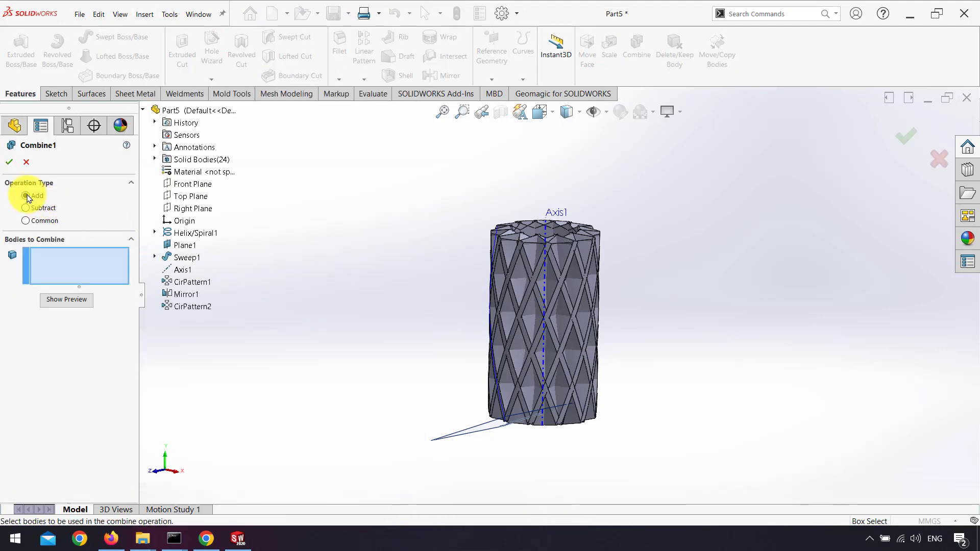
{"action": "left_click_drag", "start_coordinate": [649, 250], "coordinate": [371, 452]}
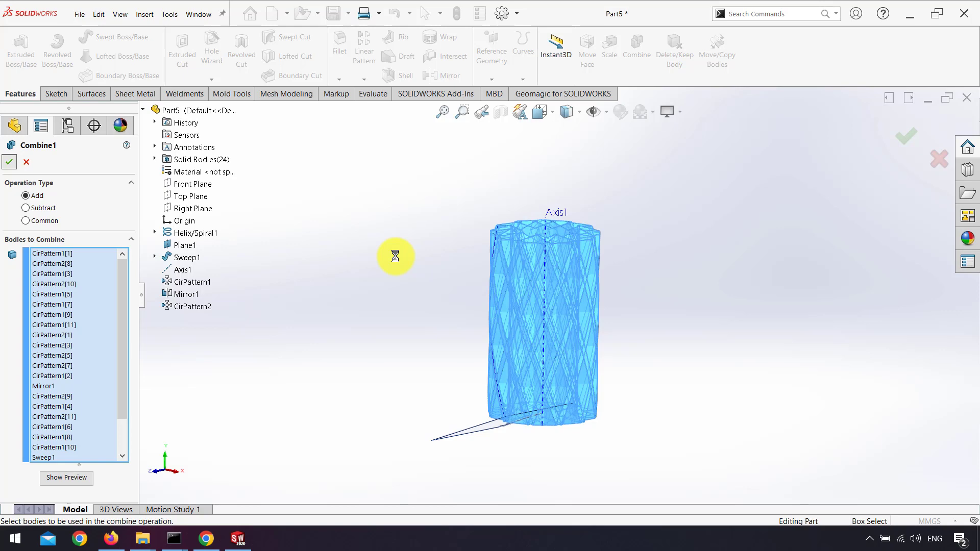
On the Front Plane, sketch a corner rectangle about 126 mm wide across the jagged upper end of the body.
{"action": "middle_click_drag", "start_coordinate": [689, 335], "coordinate": [500, 280]}
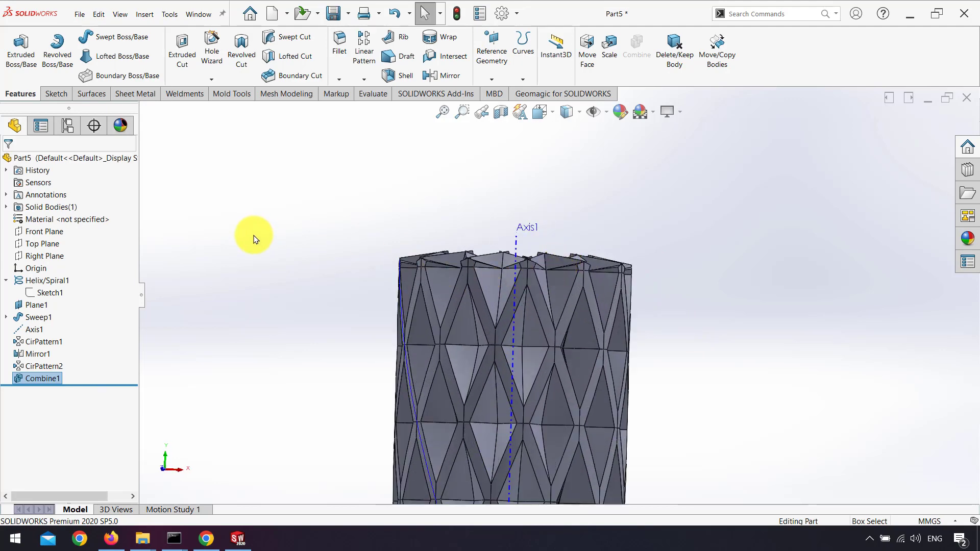
{"action": "left_click", "coordinate": [51, 231]}
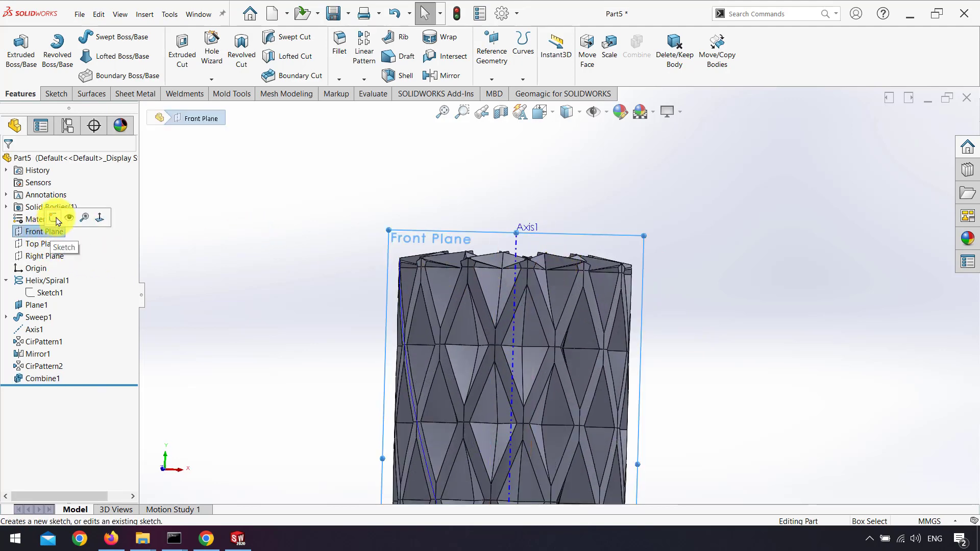
{"action": "left_click", "coordinate": [56, 219]}
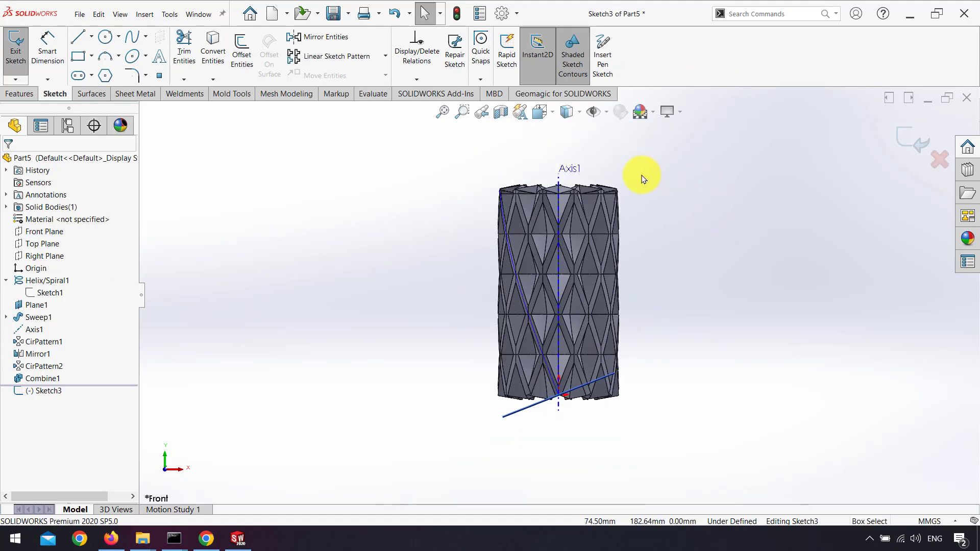
{"action": "scroll", "coordinate": [642, 179], "scroll_direction": "down", "scroll_amount": 6}
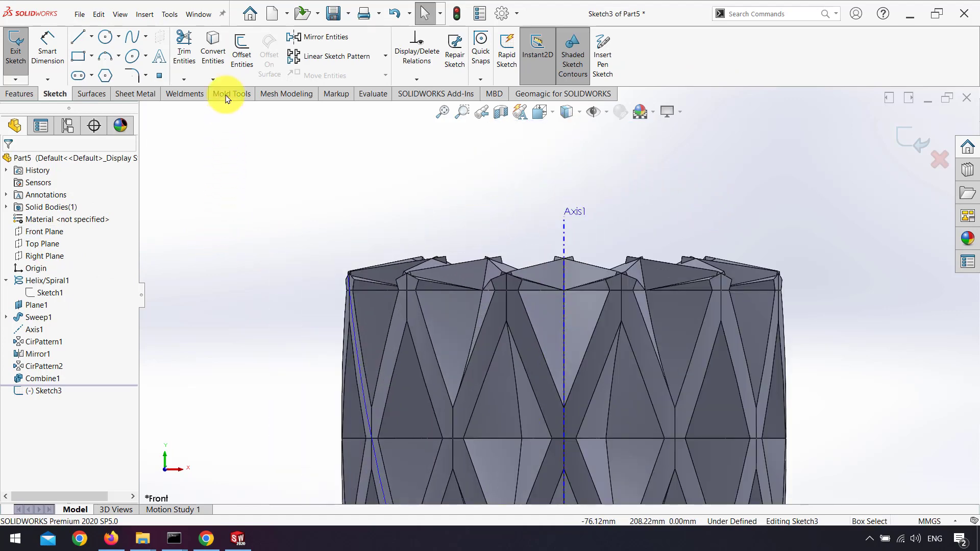
{"action": "left_click", "coordinate": [80, 56]}
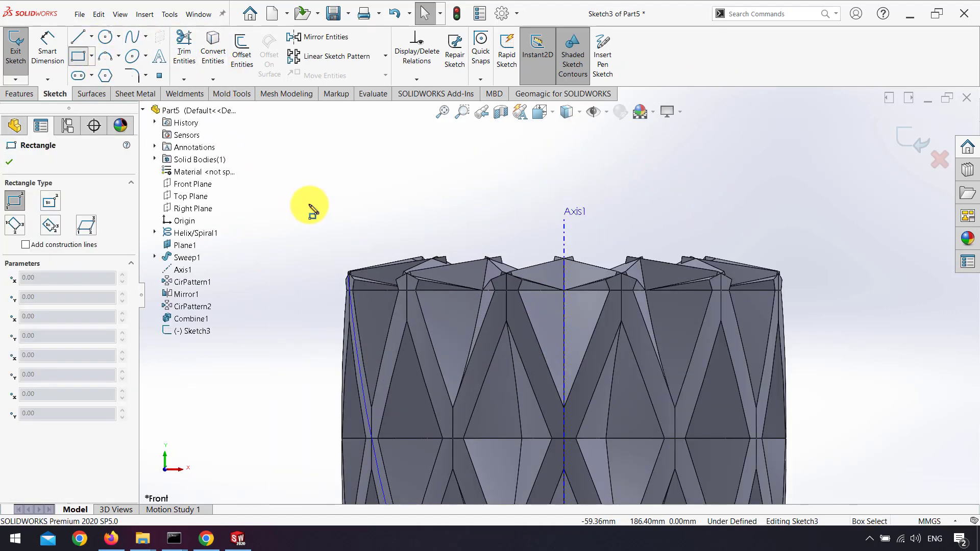
{"action": "left_click", "coordinate": [273, 174]}
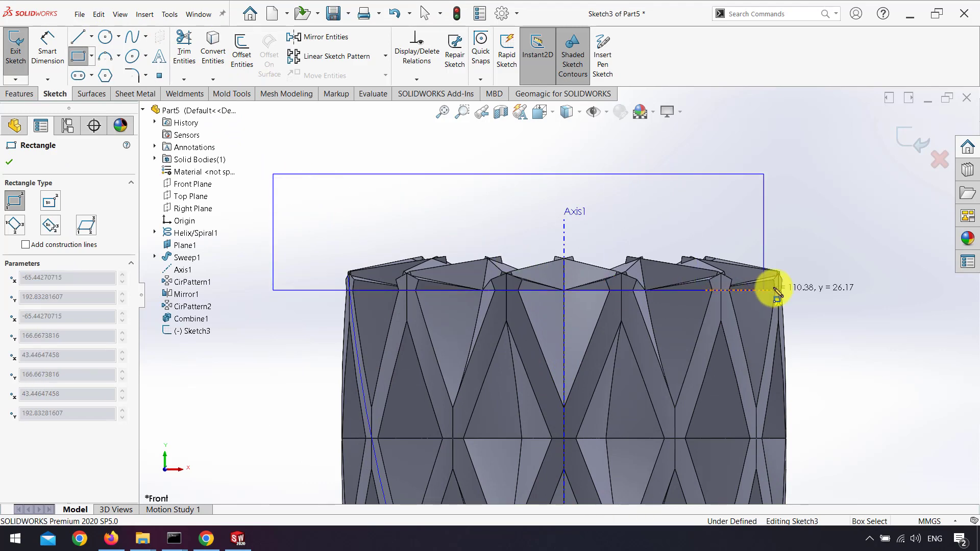
{"action": "left_click", "coordinate": [832, 299]}
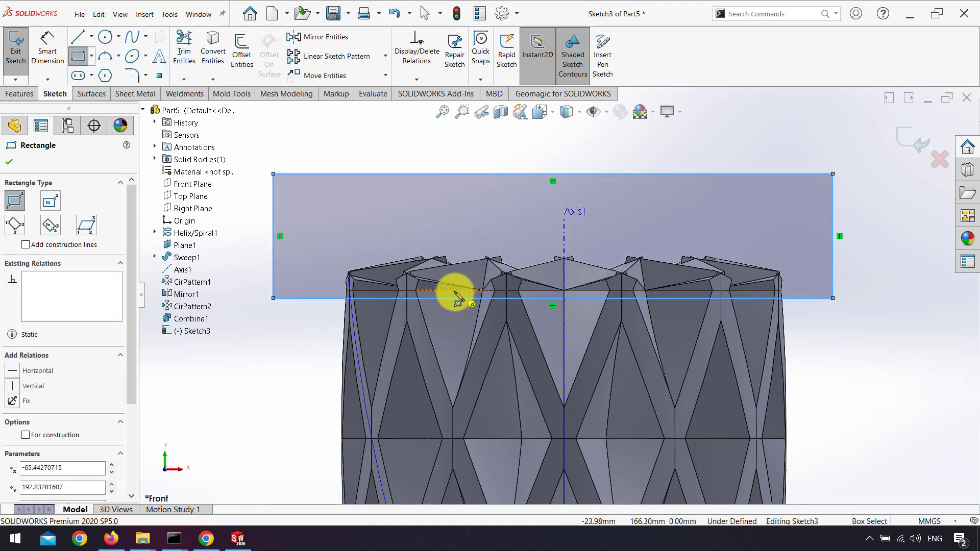
{"action": "scroll", "coordinate": [449, 293], "scroll_direction": "down", "scroll_amount": 5}
{"action": "key", "text": "Escape"}
{"action": "left_click", "coordinate": [452, 302]}
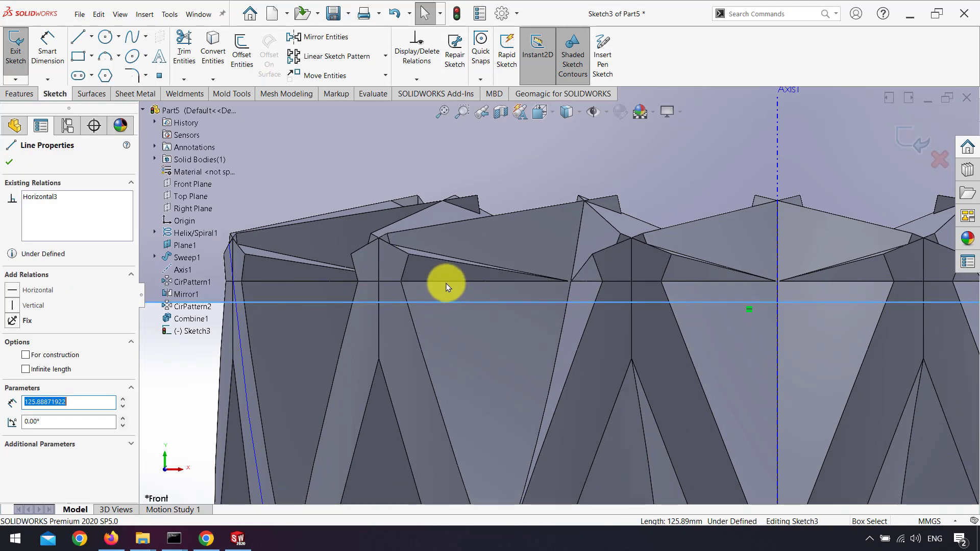
{"action": "left_click", "coordinate": [446, 282], "text": "ctrl"}
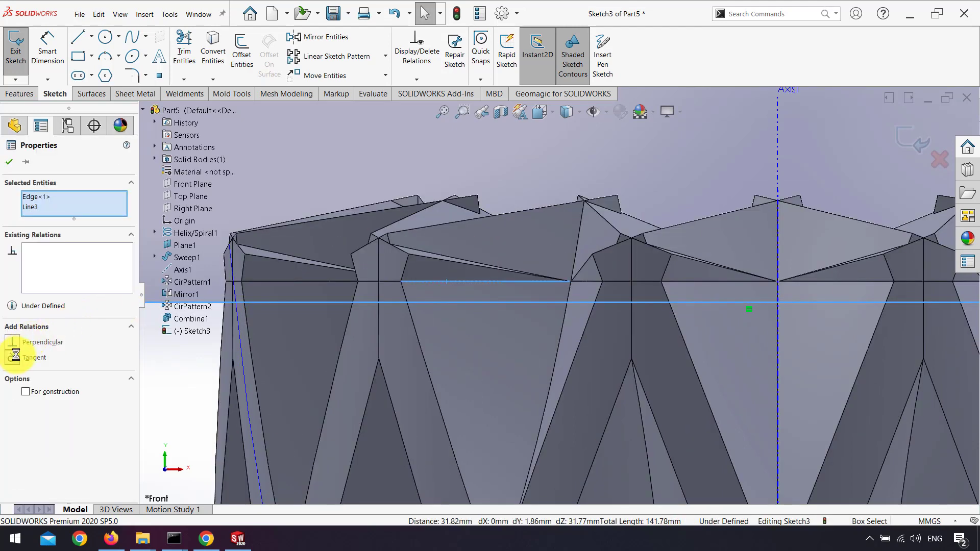
{"action": "key", "text": "ctrl+z"}
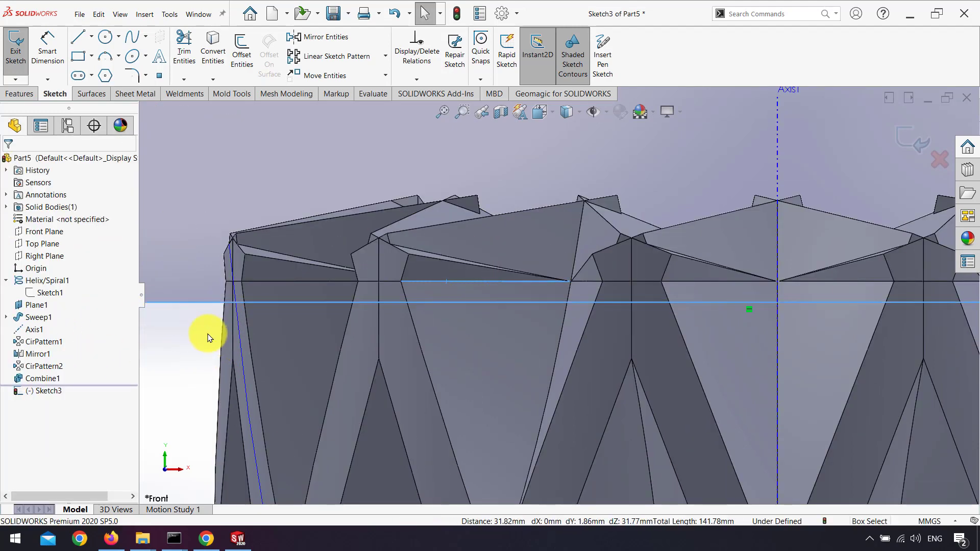
{"action": "left_click", "coordinate": [165, 343]}
{"action": "scroll", "coordinate": [202, 327], "scroll_direction": "up", "scroll_amount": 4}
{"action": "left_click_drag", "start_coordinate": [303, 300], "coordinate": [345, 291]}
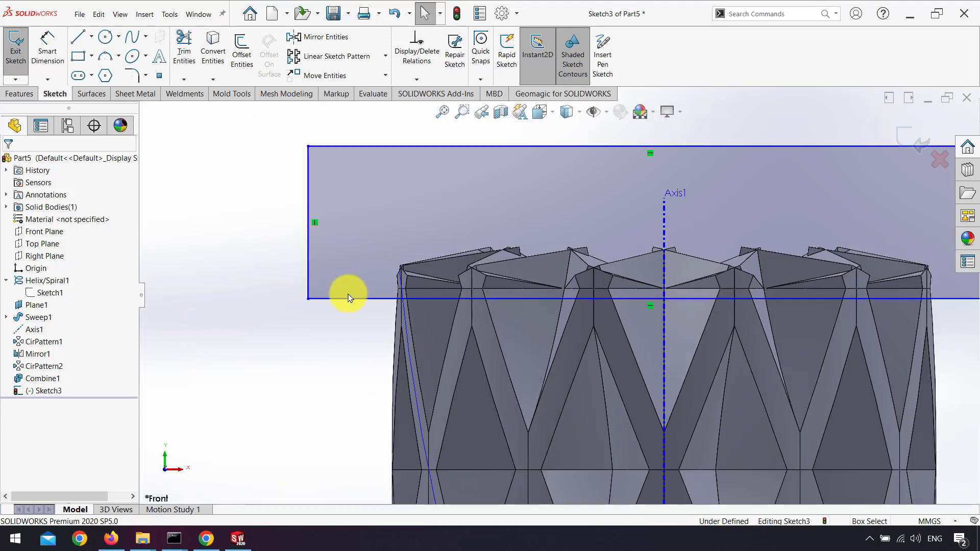
Make the rectangle's lower line coincident with the outer vertex at the uppermost horizontal row of knurl edges.
{"action": "scroll", "coordinate": [410, 240], "scroll_direction": "down", "scroll_amount": 3}
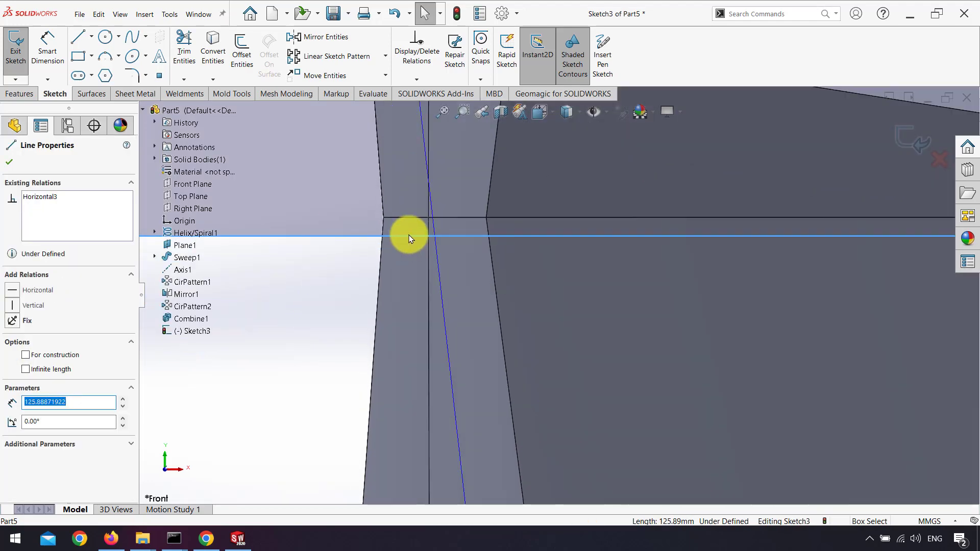
{"action": "left_click", "coordinate": [407, 235]}
{"action": "left_click", "coordinate": [384, 220], "text": "ctrl"}
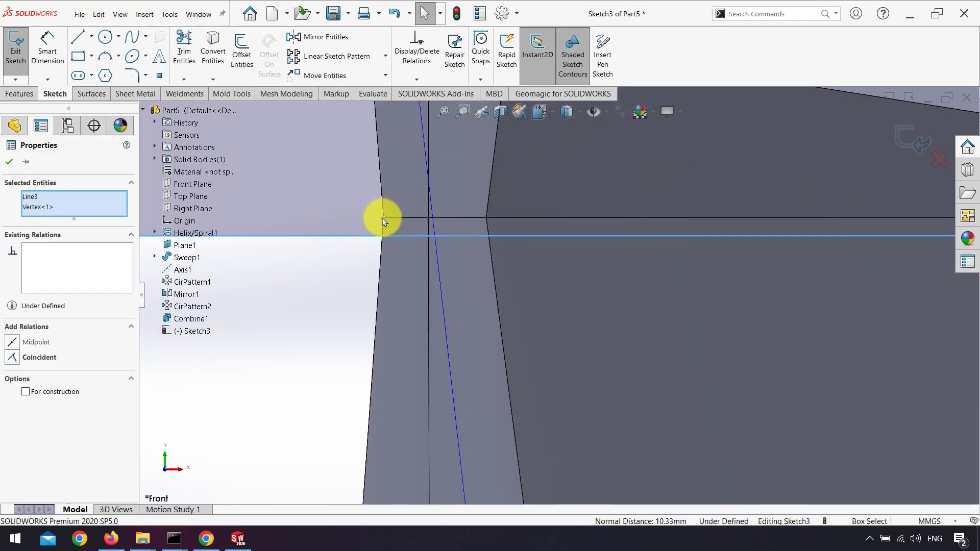
{"action": "left_click", "coordinate": [15, 356]}
{"action": "left_click", "coordinate": [286, 331]}
In the same sketch, draw a second corner rectangle about 164 mm wide and 30 mm high over the body's jagged lower end.
{"action": "scroll", "coordinate": [387, 321], "scroll_direction": "up", "scroll_amount": 8}
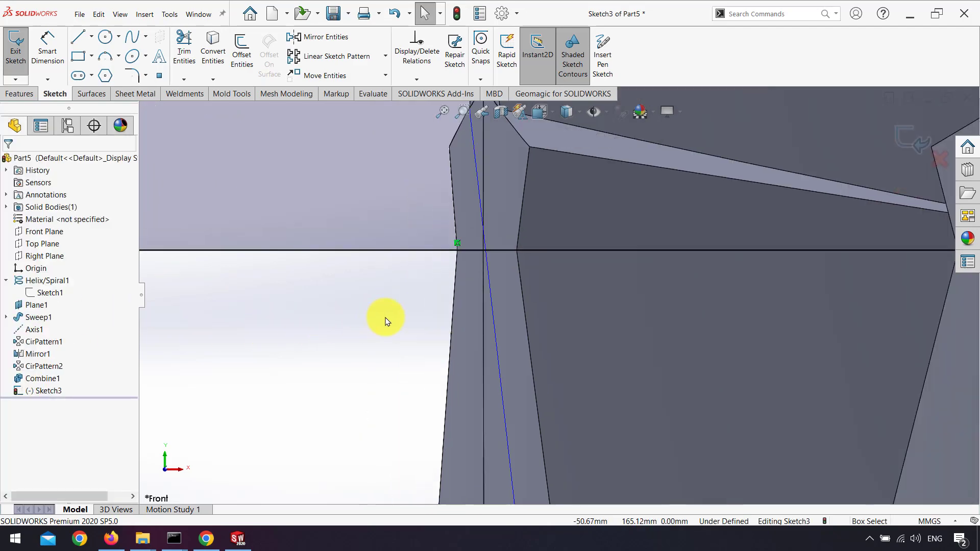
{"action": "scroll", "coordinate": [654, 306], "scroll_direction": "up", "scroll_amount": 5}
{"action": "scroll", "coordinate": [606, 464], "scroll_direction": "down", "scroll_amount": 4}
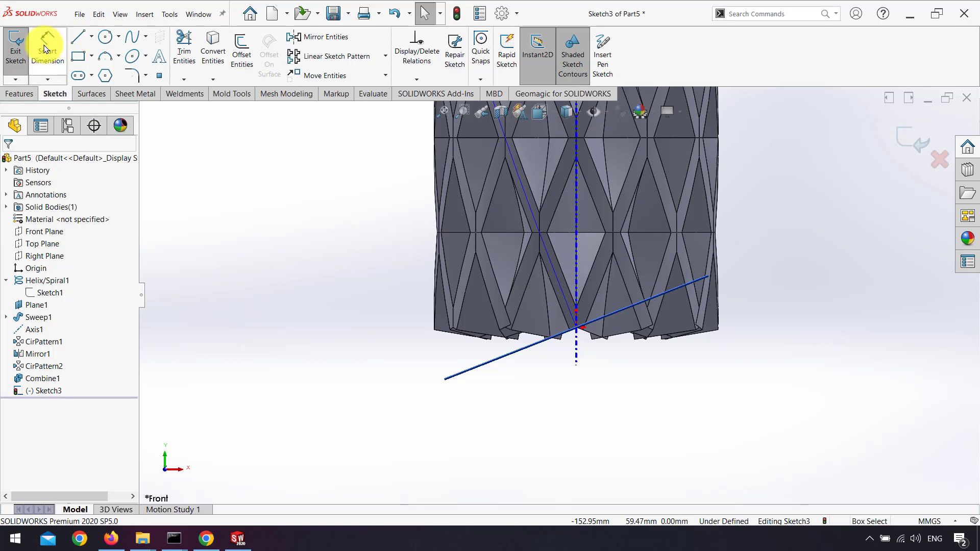
{"action": "left_click", "coordinate": [78, 56]}
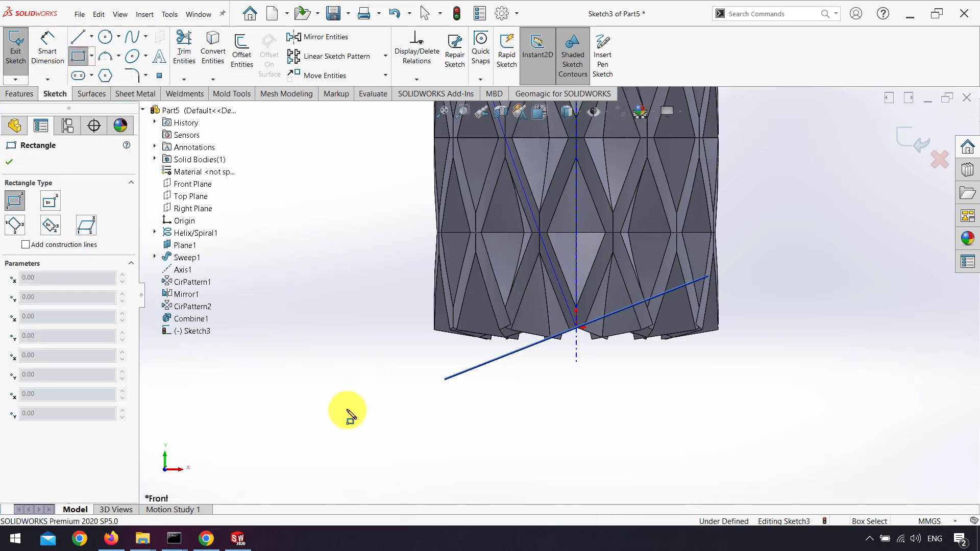
{"action": "left_click", "coordinate": [339, 412]}
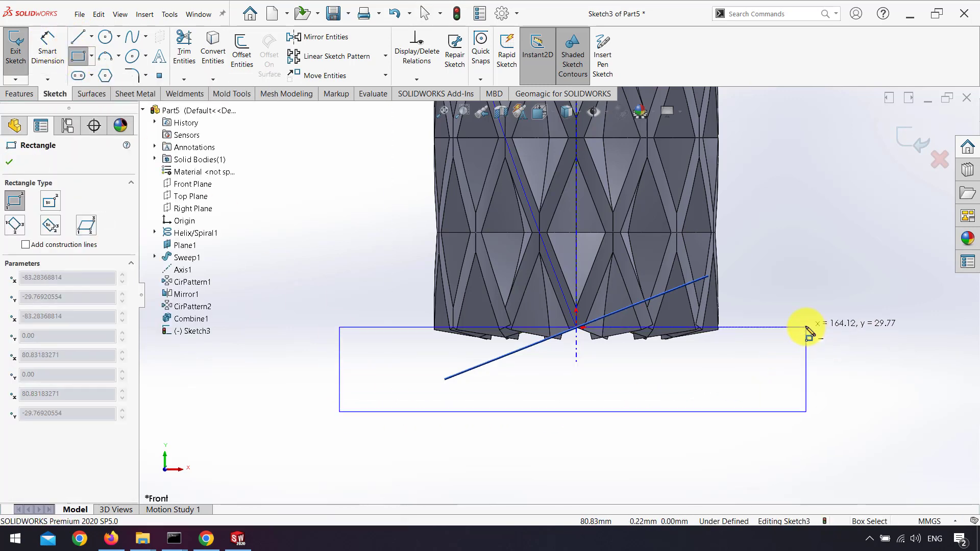
{"action": "left_click", "coordinate": [807, 330]}
{"action": "scroll", "coordinate": [722, 334], "scroll_direction": "down", "scroll_amount": 3}
{"action": "scroll", "coordinate": [472, 342], "scroll_direction": "down", "scroll_amount": 3}
{"action": "key", "text": "Escape"}
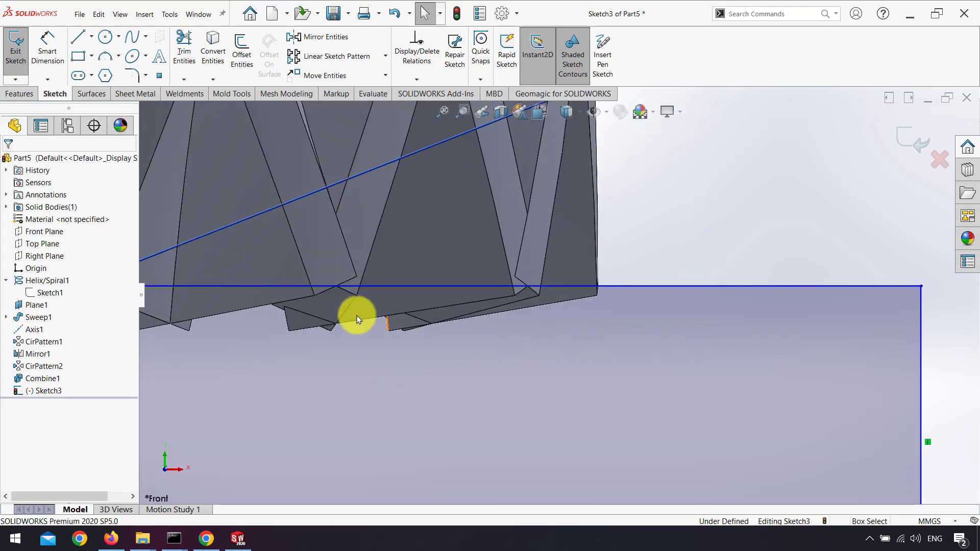
Make the lower rectangle's upper line coincident with the knurl vertex just above it near the body's outer edge.
{"action": "left_click", "coordinate": [553, 285]}
{"action": "left_click", "coordinate": [515, 278], "text": "ctrl"}
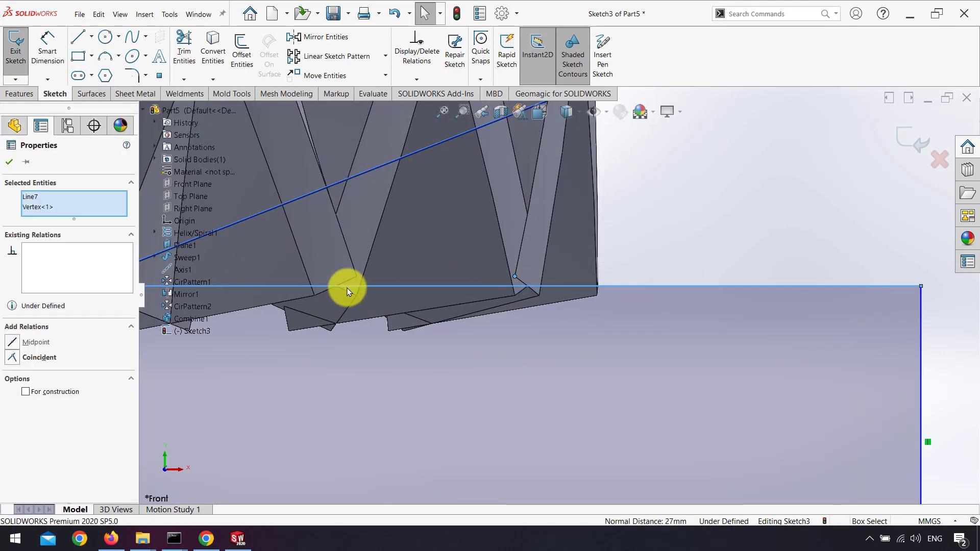
{"action": "left_click", "coordinate": [20, 358]}
Cut-extrude both rectangles with the Through All - Both end condition to trim the two ends flat.
{"action": "scroll", "coordinate": [413, 351], "scroll_direction": "up", "scroll_amount": 3}
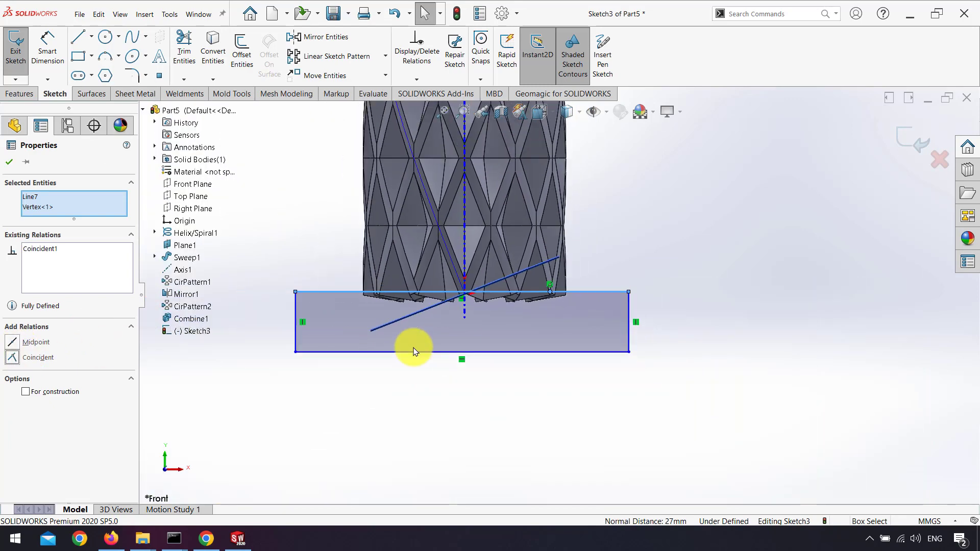
{"action": "left_click", "coordinate": [19, 94]}
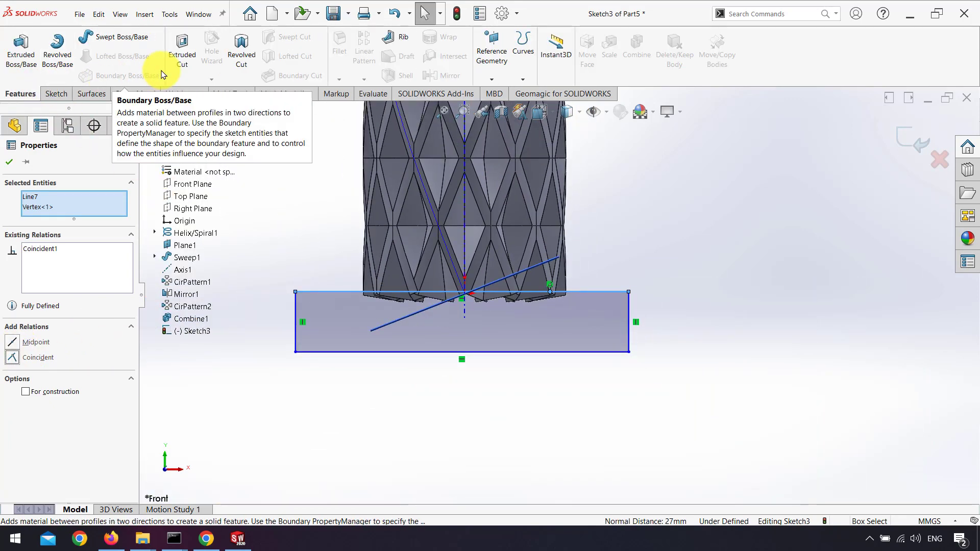
{"action": "left_click", "coordinate": [184, 53]}
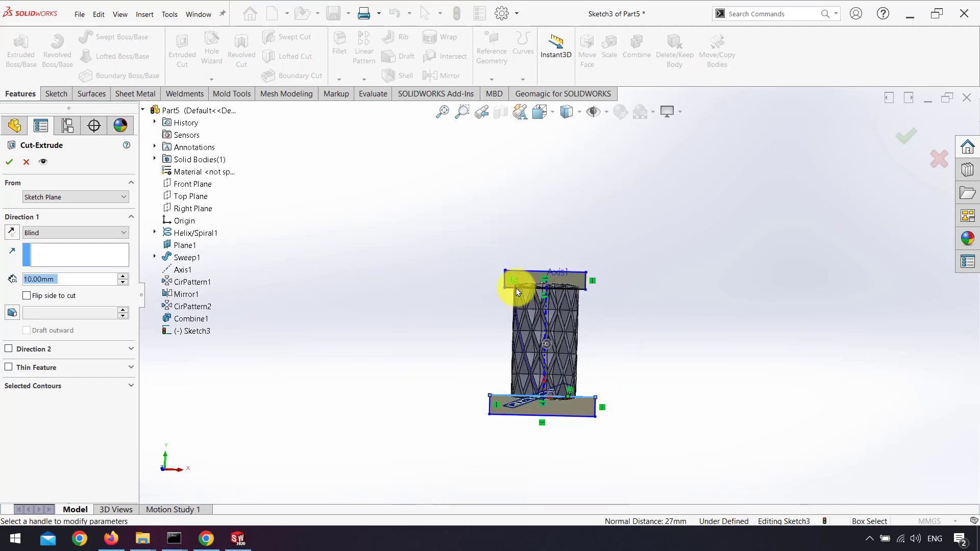
{"action": "left_click", "coordinate": [74, 234]}
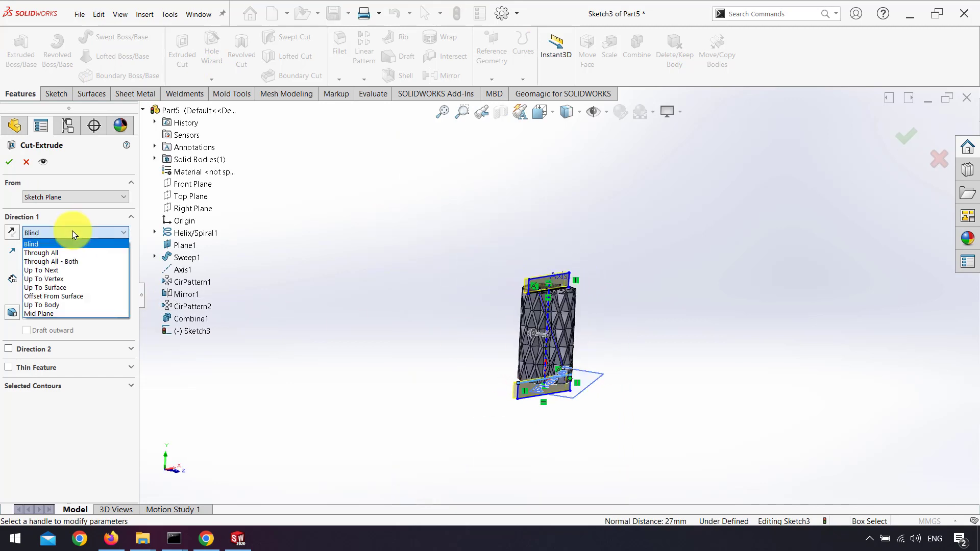
{"action": "left_click", "coordinate": [71, 263]}
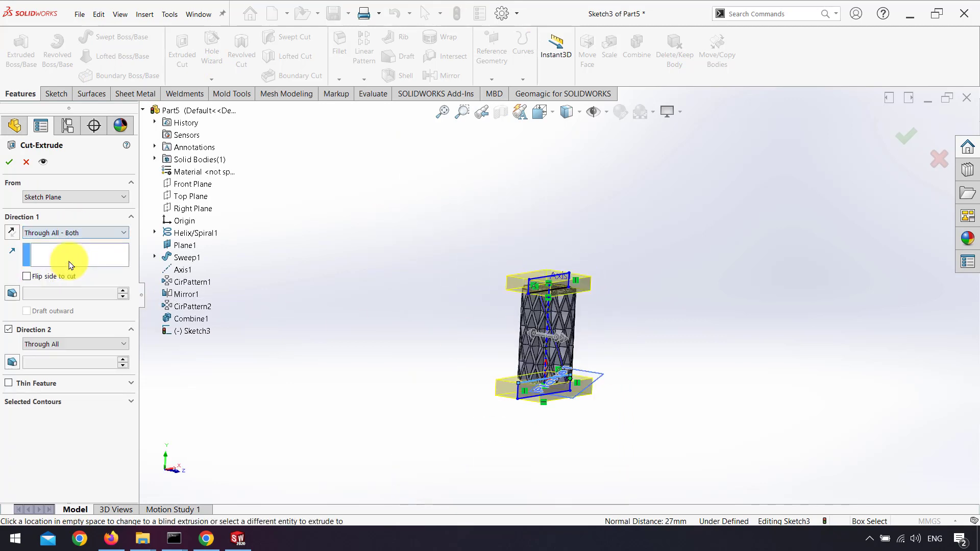
{"action": "left_click", "coordinate": [912, 133]}
Hide Axis1, Plane1 and Helix/Spiral1 so only the knurled solid shows.
{"action": "middle_click_drag", "start_coordinate": [595, 320], "coordinate": [584, 386]}
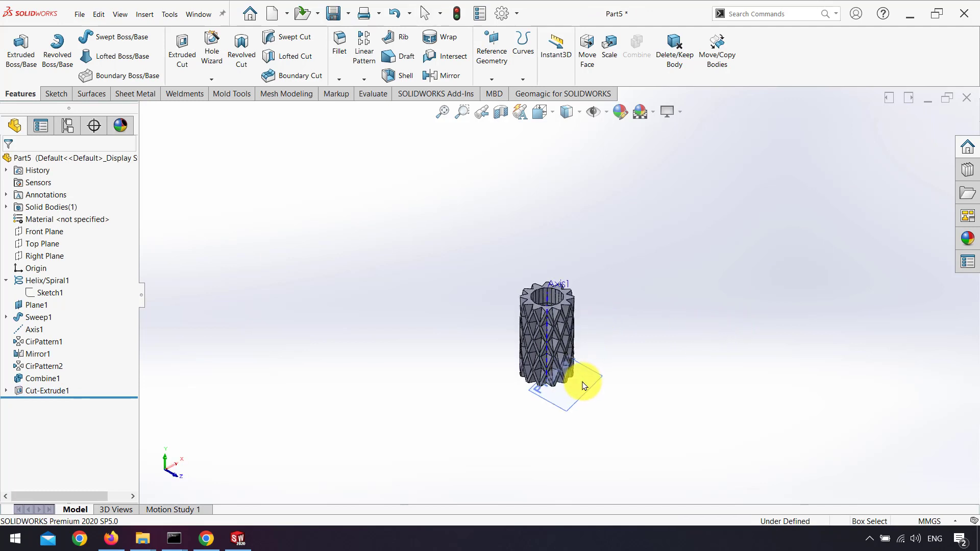
{"action": "scroll", "coordinate": [591, 346], "scroll_direction": "down", "scroll_amount": 4}
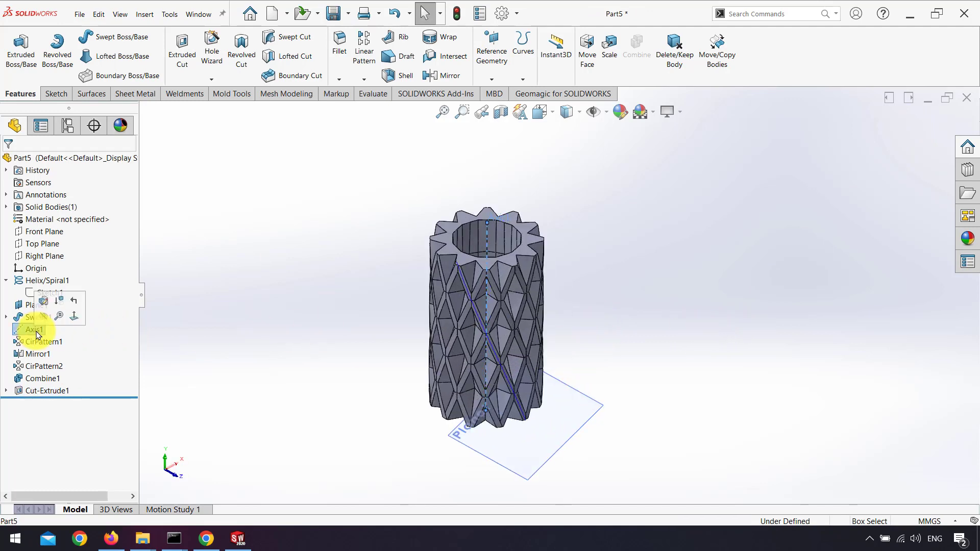
{"action": "left_click", "coordinate": [43, 317]}
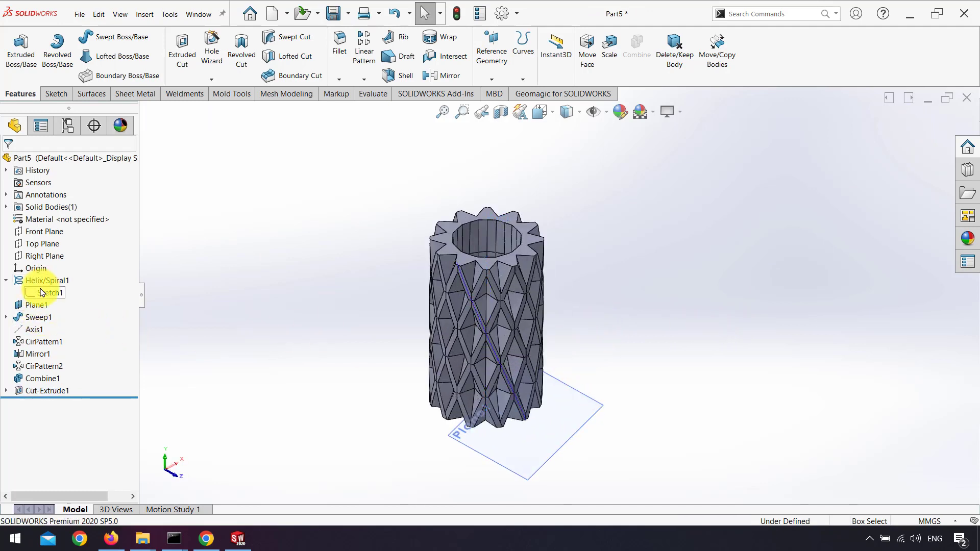
{"action": "left_click", "coordinate": [35, 305]}
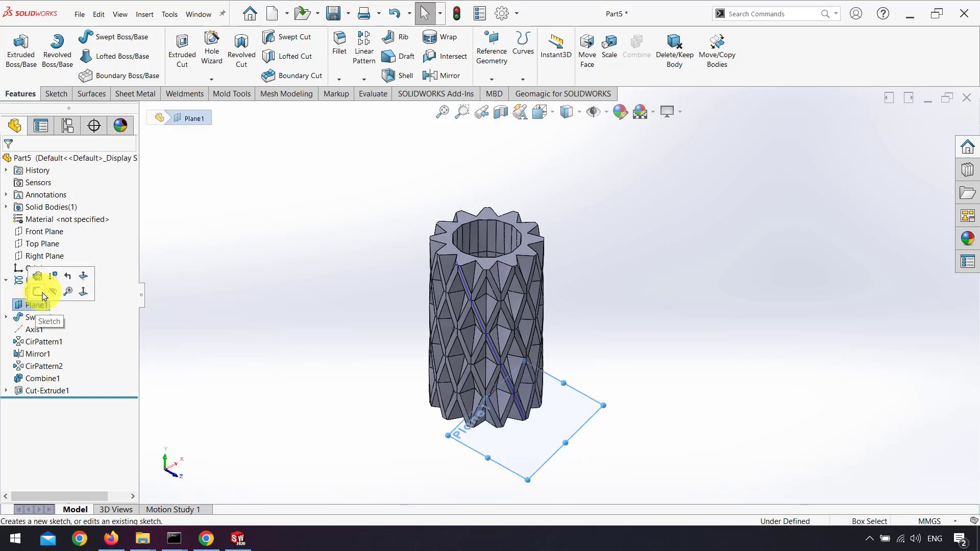
{"action": "left_click", "coordinate": [6, 317]}
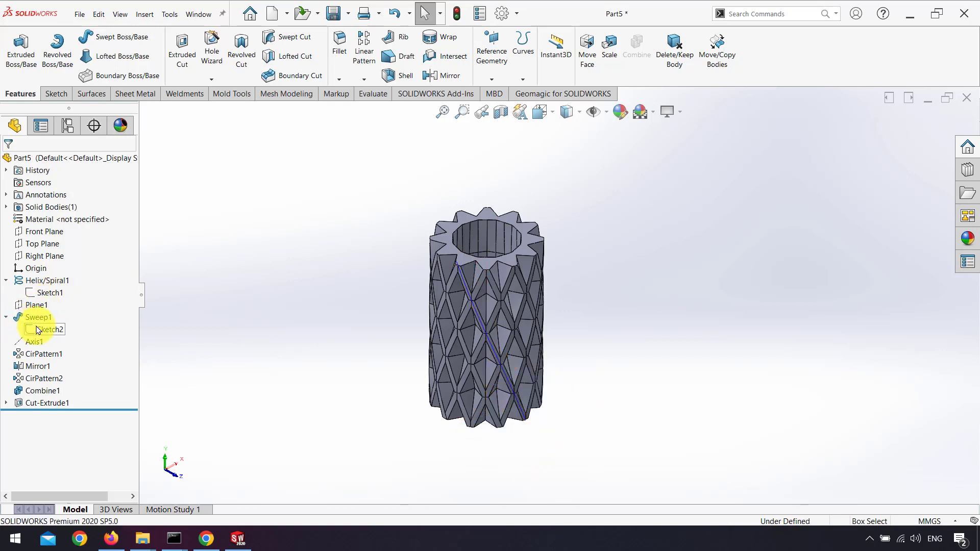
{"action": "left_click", "coordinate": [40, 285]}
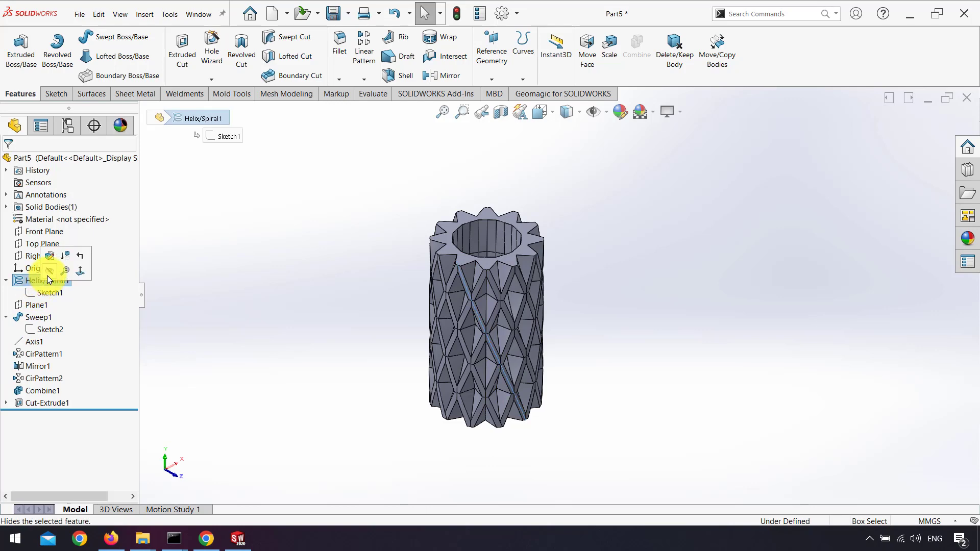
{"action": "left_click", "coordinate": [47, 272]}
On the flat upper end face, sketch a circle centred on the origin with a radius of about 34 mm.
{"action": "left_click", "coordinate": [523, 254]}
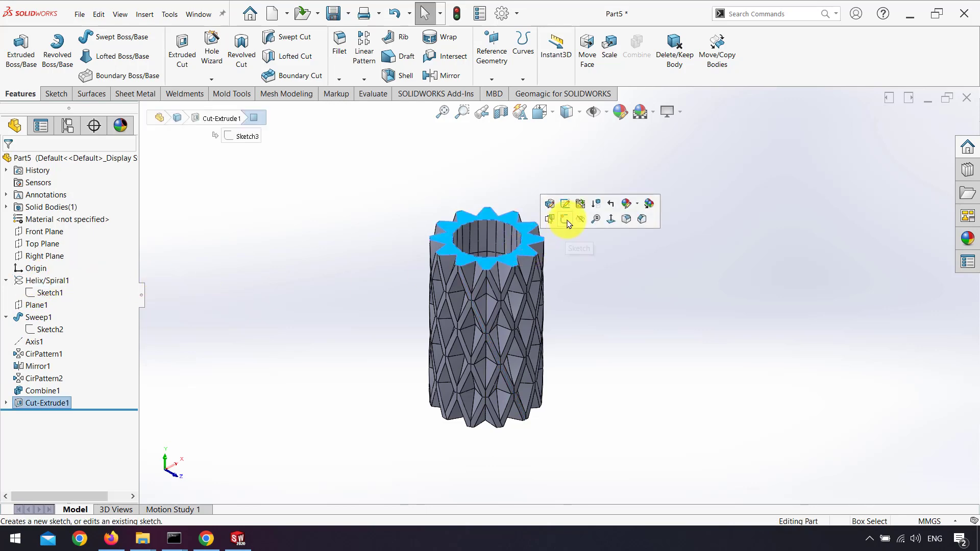
{"action": "left_click", "coordinate": [570, 225]}
{"action": "left_click", "coordinate": [266, 220]}
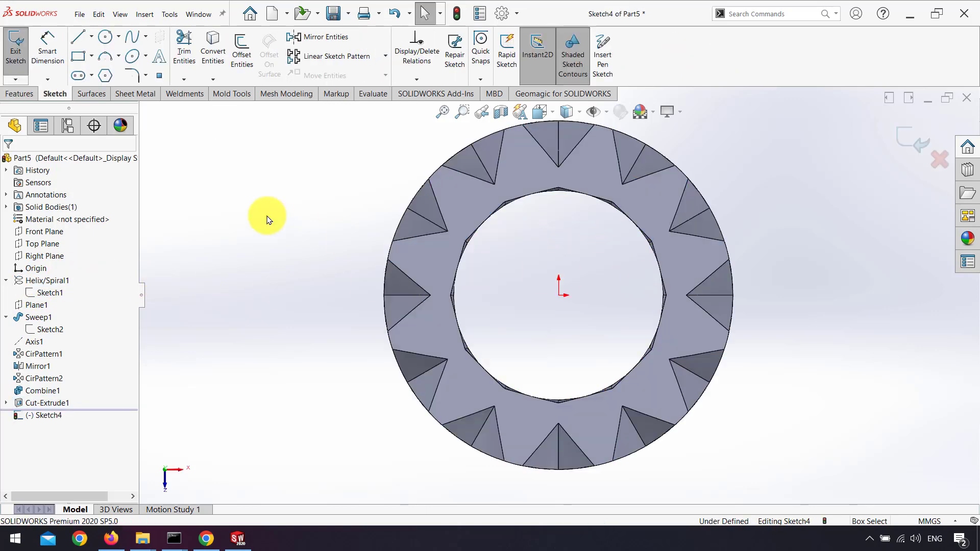
{"action": "left_click", "coordinate": [106, 37]}
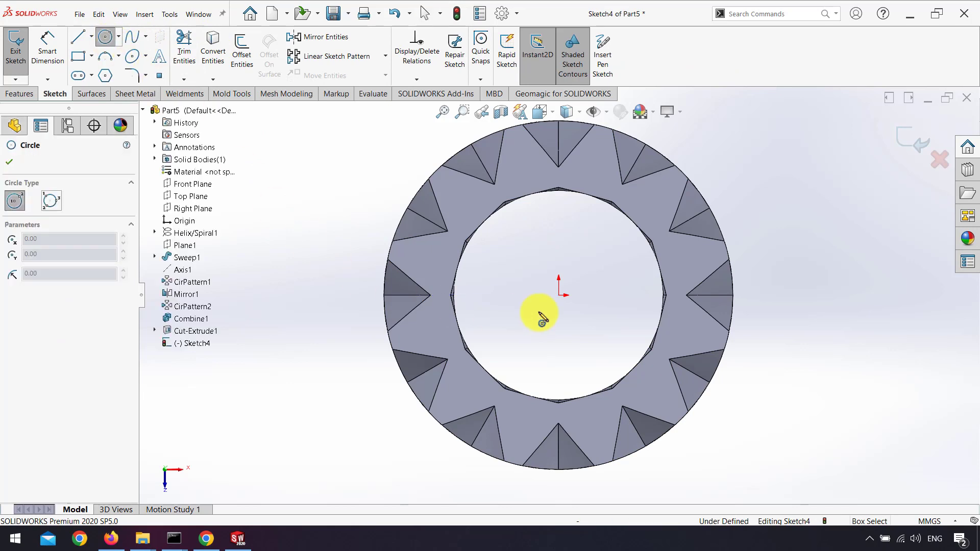
{"action": "left_click", "coordinate": [559, 295]}
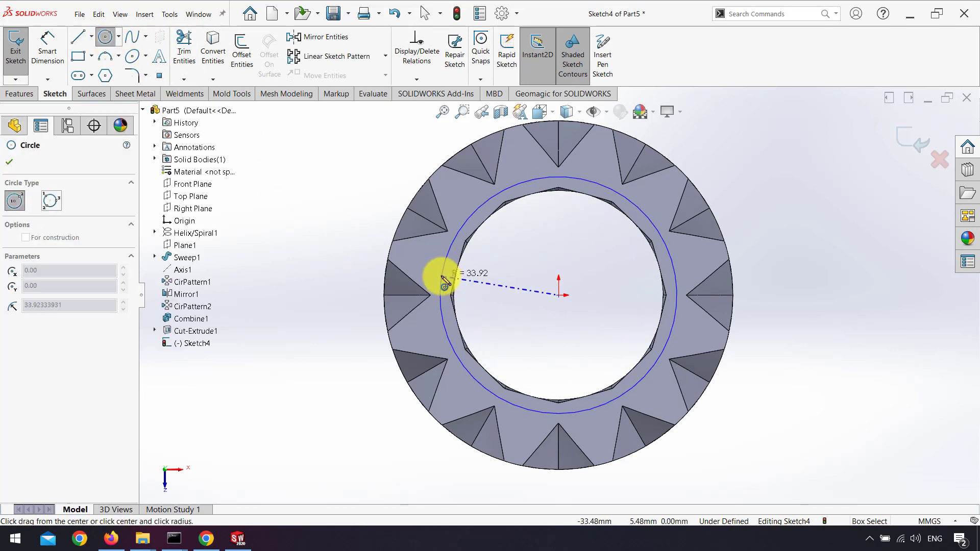
{"action": "left_click", "coordinate": [444, 280]}
{"action": "left_click", "coordinate": [15, 94]}
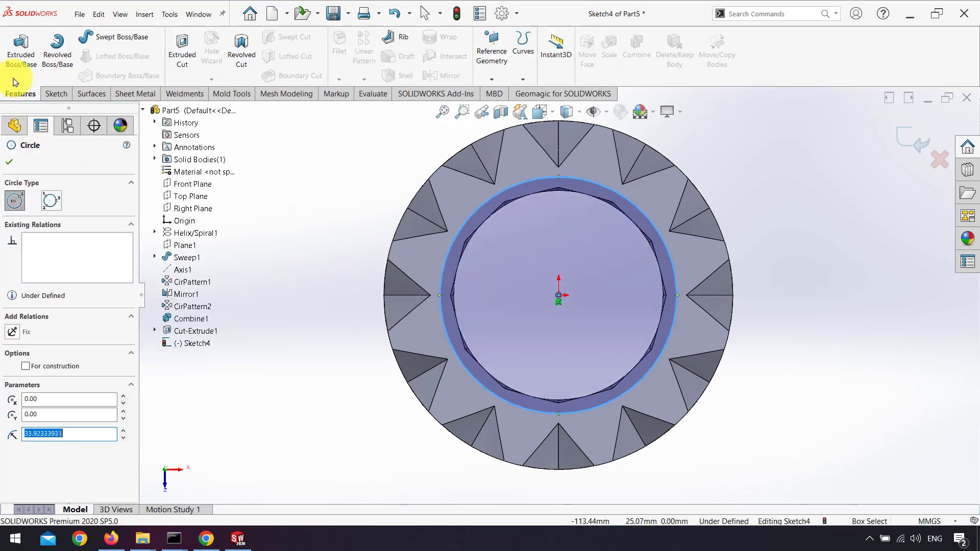
Extrude the circle Up To Surface to the flat lower end face, merging it with the body to fill the hollow core.
{"action": "left_click", "coordinate": [19, 56]}
{"action": "middle_click_drag", "start_coordinate": [523, 382], "coordinate": [532, 217]}
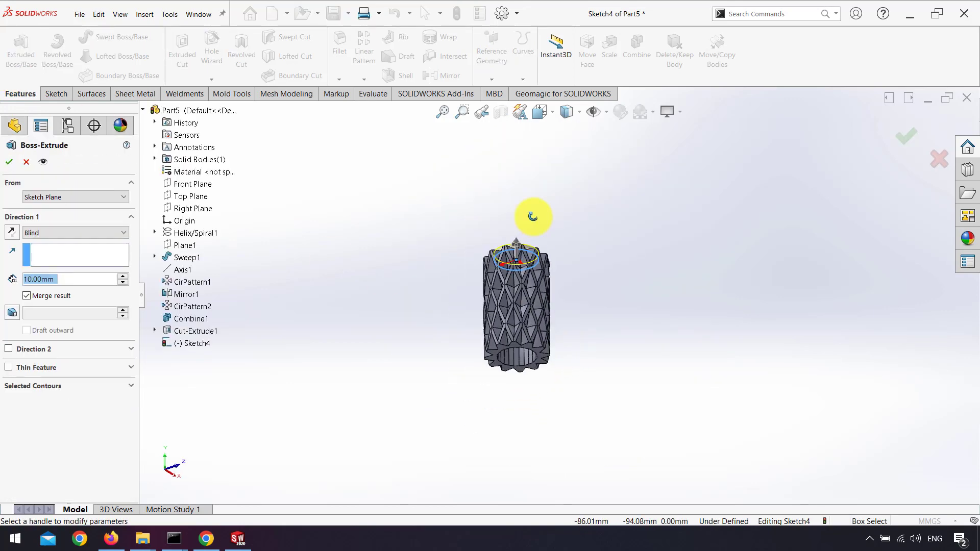
{"action": "scroll", "coordinate": [509, 391], "scroll_direction": "down", "scroll_amount": 6}
{"action": "left_click", "coordinate": [495, 443]}
{"action": "scroll", "coordinate": [498, 445], "scroll_direction": "up", "scroll_amount": 8}
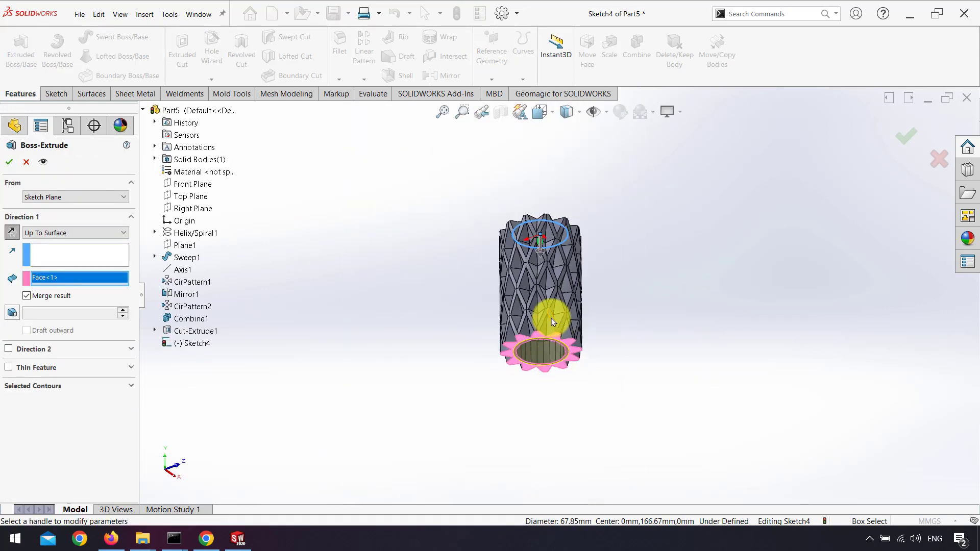
{"action": "middle_click_drag", "start_coordinate": [540, 314], "coordinate": [659, 291]}
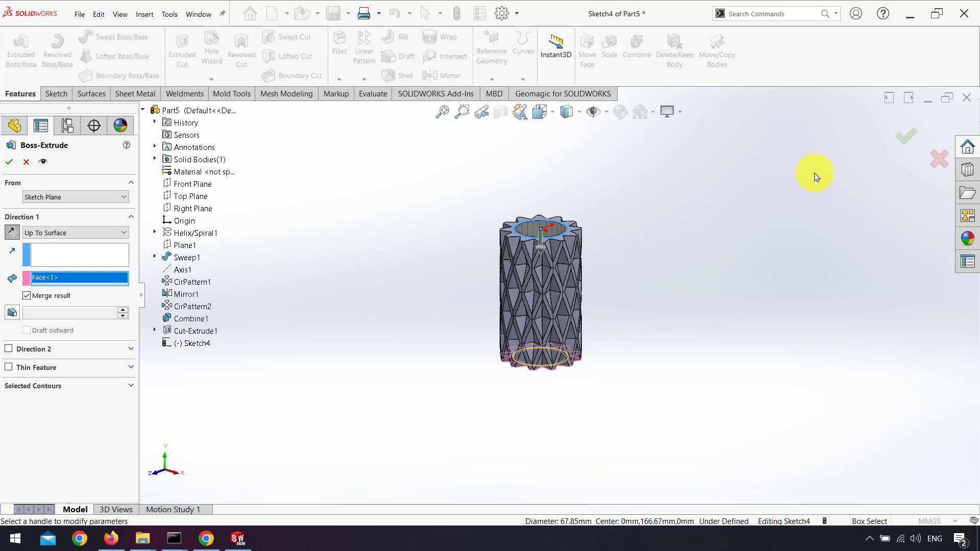
{"action": "left_click", "coordinate": [905, 136]}
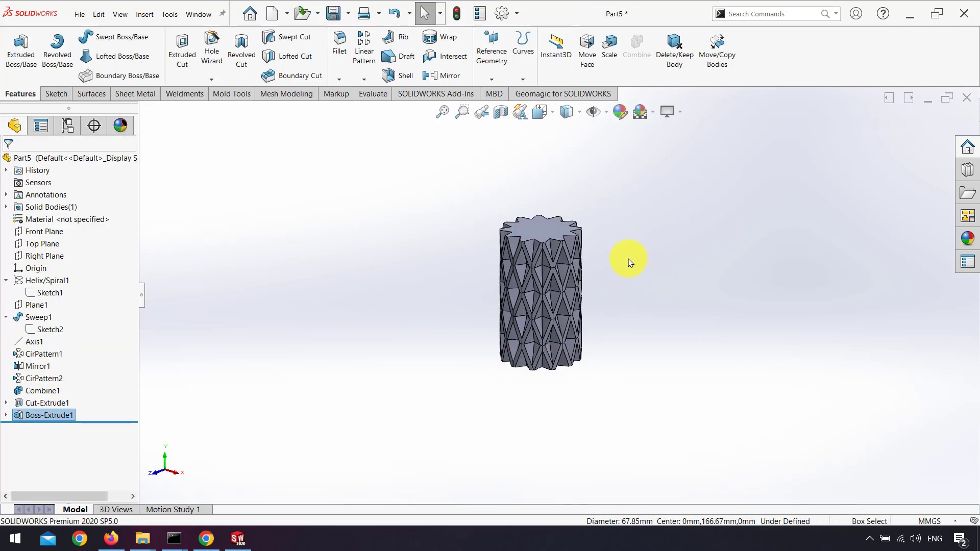
Turn on RealView Graphics for the knurled solid.
{"action": "middle_click_drag", "start_coordinate": [563, 323], "coordinate": [569, 258]}
{"action": "scroll", "coordinate": [586, 302], "scroll_direction": "down", "scroll_amount": 4}
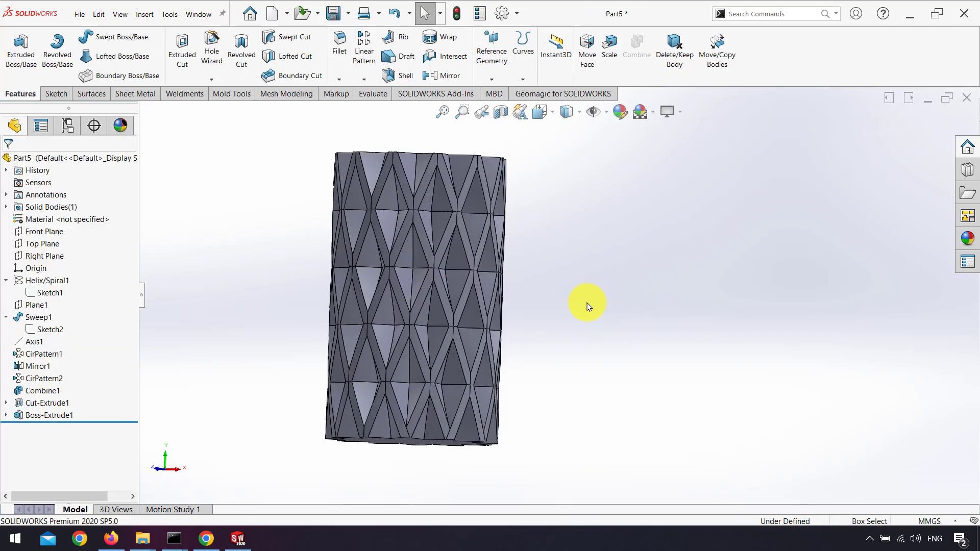
{"action": "middle_click_drag", "start_coordinate": [587, 301], "coordinate": [471, 311]}
{"action": "scroll", "coordinate": [455, 209], "scroll_direction": "up", "scroll_amount": 3}
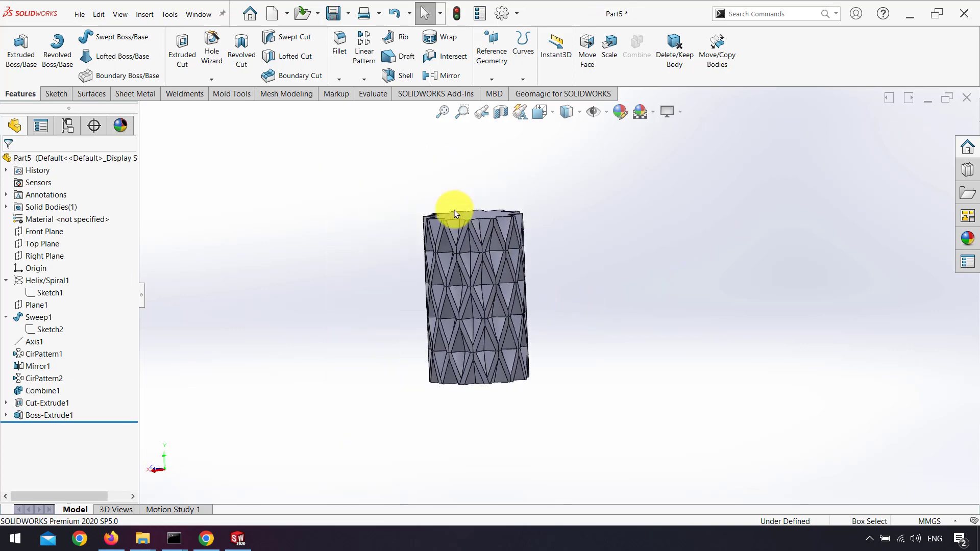
{"action": "middle_click_drag", "start_coordinate": [456, 213], "coordinate": [479, 245]}
{"action": "scroll", "coordinate": [480, 245], "scroll_direction": "down", "scroll_amount": 3}
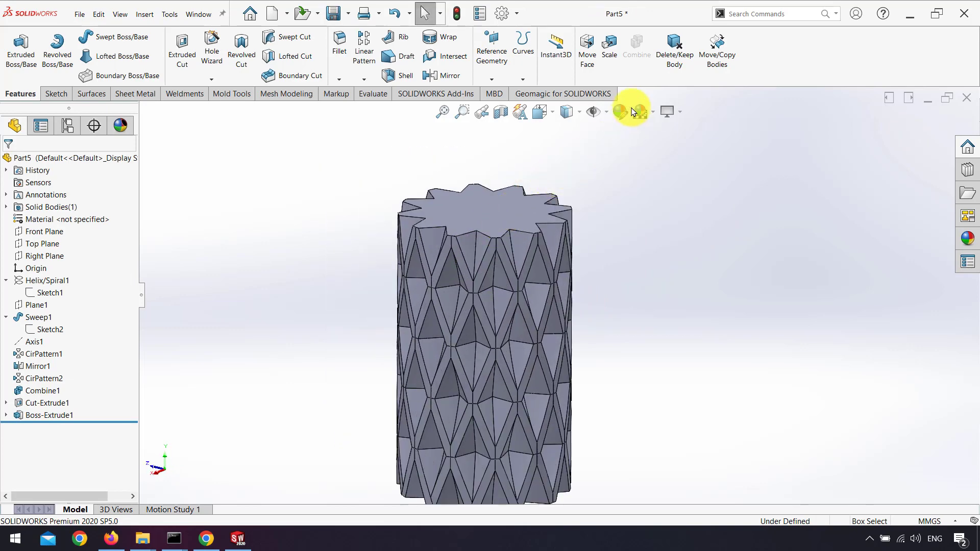
{"action": "left_click", "coordinate": [685, 113]}
{"action": "left_click", "coordinate": [683, 130]}
{"action": "middle_click_drag", "start_coordinate": [628, 280], "coordinate": [593, 297]}
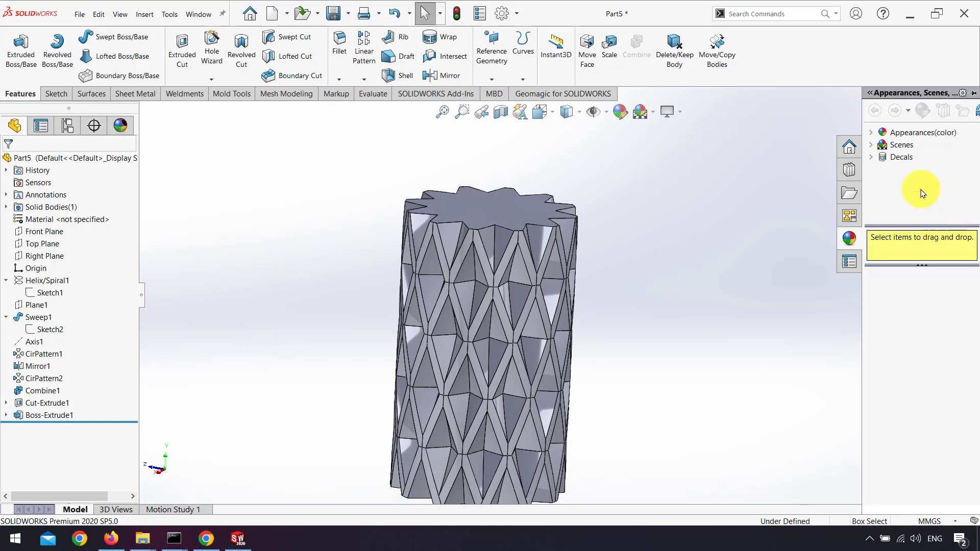
Apply a red appearance from the High Gloss plastic appearances to the whole part.
{"action": "left_click", "coordinate": [872, 134]}
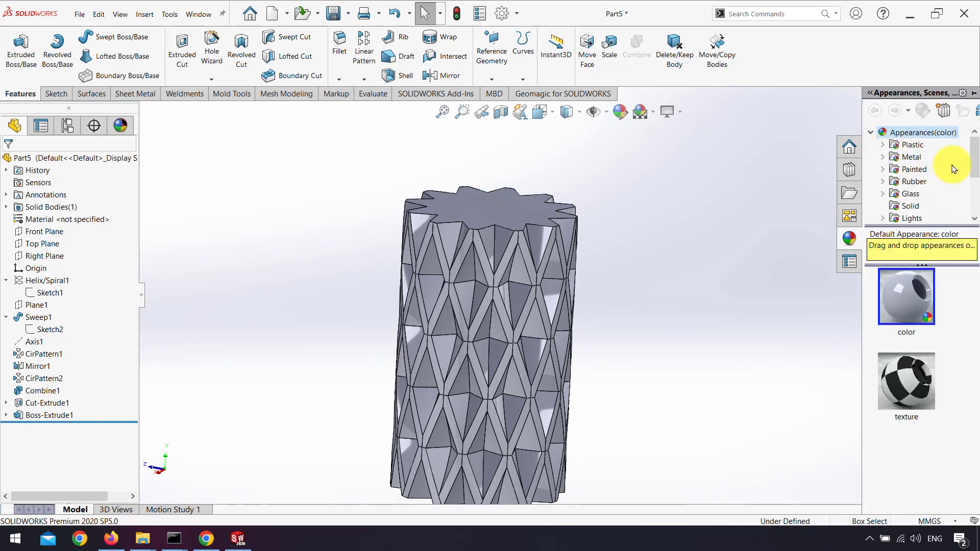
{"action": "left_click", "coordinate": [883, 146]}
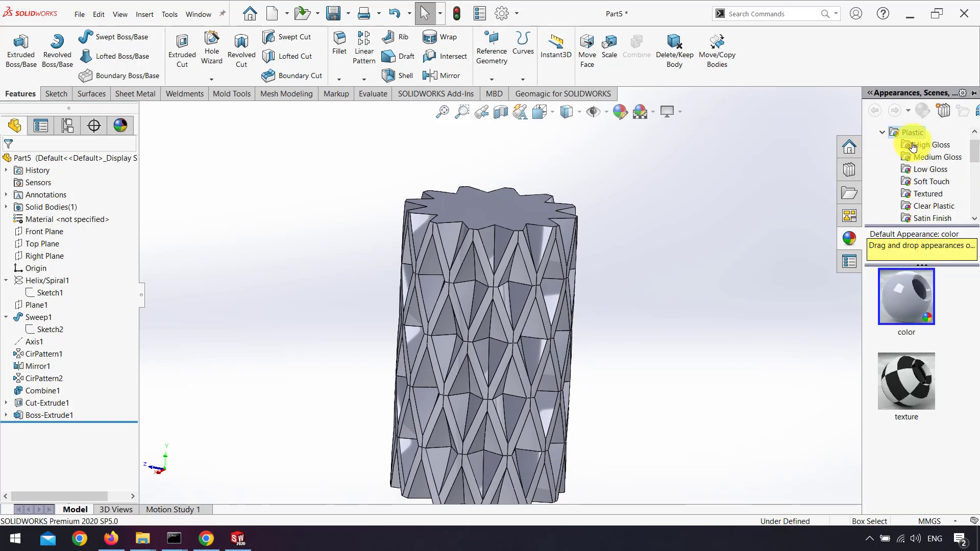
{"action": "left_click", "coordinate": [913, 146]}
{"action": "left_click_drag", "start_coordinate": [977, 323], "coordinate": [972, 409]}
{"action": "left_click_drag", "start_coordinate": [913, 437], "coordinate": [532, 358]}
{"action": "left_click", "coordinate": [532, 356]}
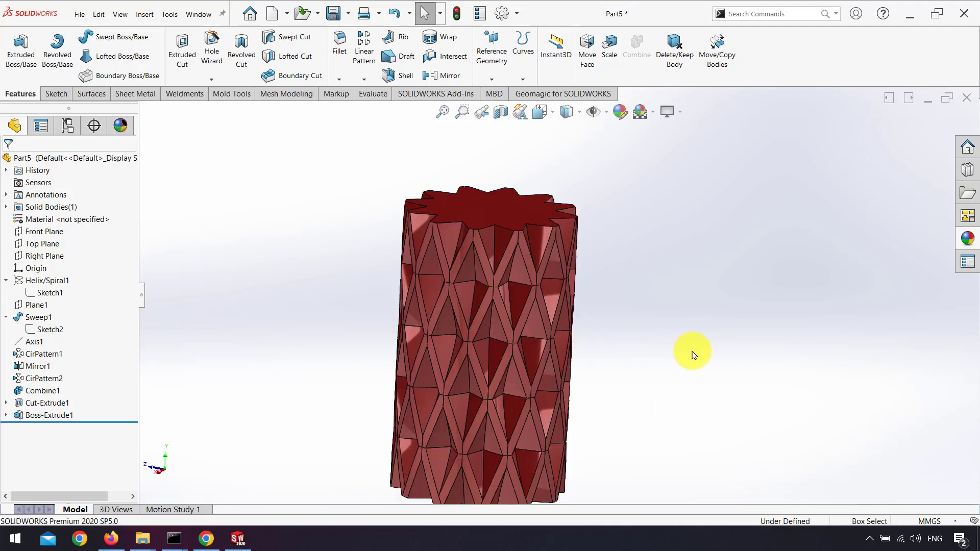
Switch the display style to Shaded without edges and inspect the knurled part from several sides.
{"action": "left_click", "coordinate": [569, 147]}
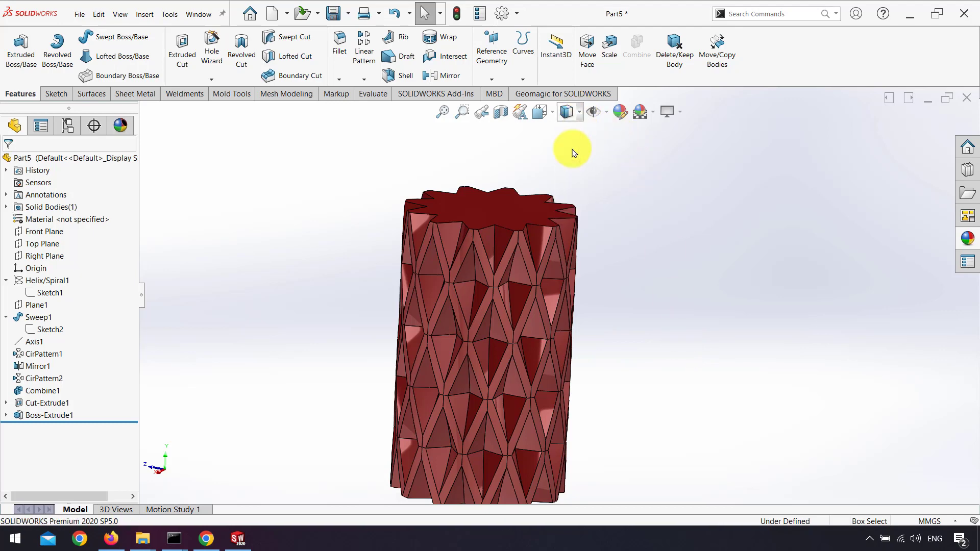
{"action": "mouse_move", "coordinate": [587, 300]}
{"action": "middle_mouse_down"}
{"action": "mouse_move", "coordinate": [543, 277]}
{"action": "mouse_move", "coordinate": [422, 274]}
{"action": "mouse_move", "coordinate": [520, 296]}
{"action": "mouse_move", "coordinate": [476, 236]}
{"action": "mouse_move", "coordinate": [616, 307]}
{"action": "mouse_move", "coordinate": [565, 322]}
{"action": "mouse_move", "coordinate": [604, 326]}
{"action": "mouse_move", "coordinate": [512, 303]}
{"action": "mouse_move", "coordinate": [577, 318]}
{"action": "mouse_move", "coordinate": [531, 249]}
{"action": "middle_mouse_up"}
{"action": "scroll", "coordinate": [530, 265], "scroll_direction": "up", "scroll_amount": 4}
{"action": "middle_click_drag", "start_coordinate": [525, 318], "coordinate": [582, 295]}
{"action": "scroll", "coordinate": [567, 304], "scroll_direction": "down", "scroll_amount": 2}
{"action": "middle_click_drag", "start_coordinate": [490, 327], "coordinate": [517, 343]}
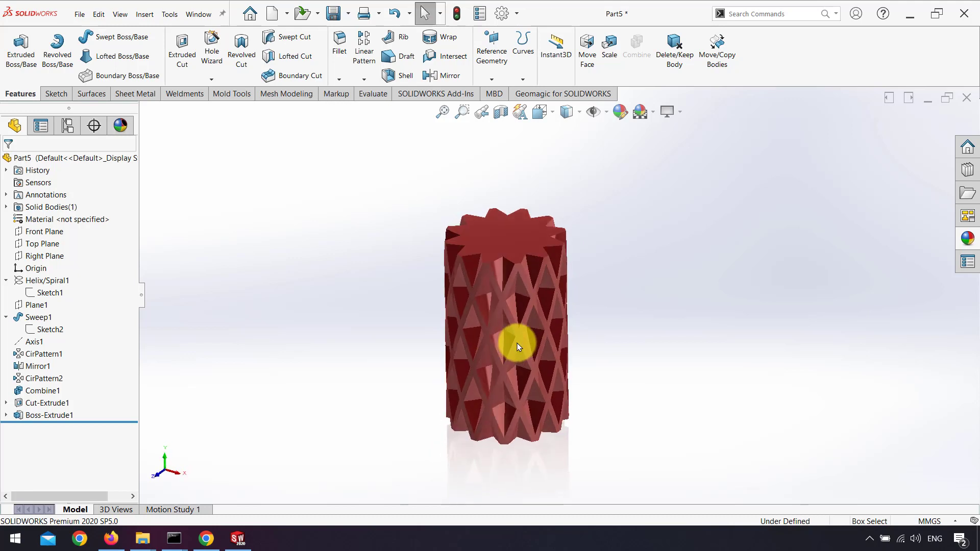
Switch the part's display style to Shaded With Edges.
{"action": "left_click", "coordinate": [574, 114]}
{"action": "left_click", "coordinate": [572, 132]}
{"action": "scroll", "coordinate": [547, 332], "scroll_direction": "down", "scroll_amount": 2}
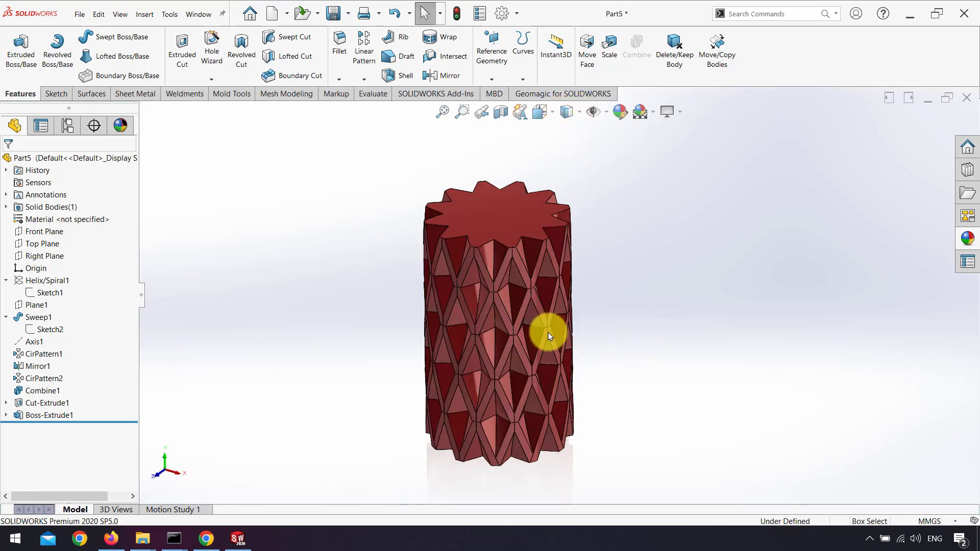
Edit Sweep1's profile sketch and set the horizontal dimension below the trapezoid's narrow end to 3.5 mm.
{"action": "left_click", "coordinate": [50, 330]}
{"action": "left_click", "coordinate": [53, 303]}
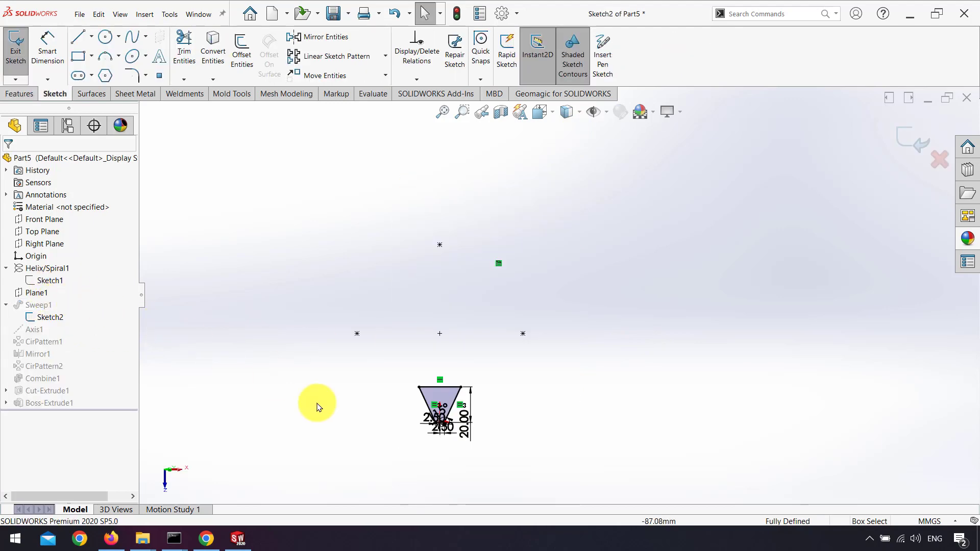
{"action": "scroll", "coordinate": [506, 406], "scroll_direction": "down", "scroll_amount": 6}
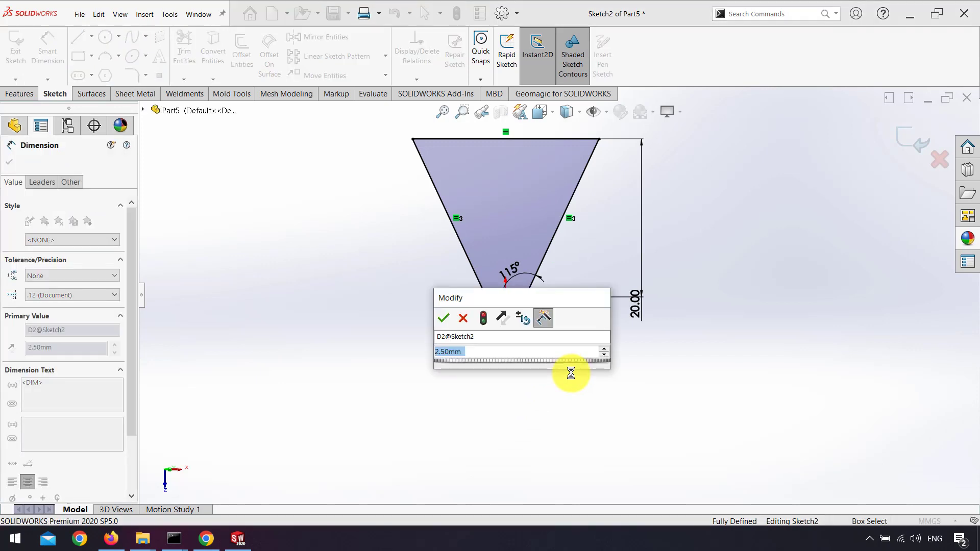
{"action": "type", "text": "3.5"}
{"action": "key", "text": "Return"}
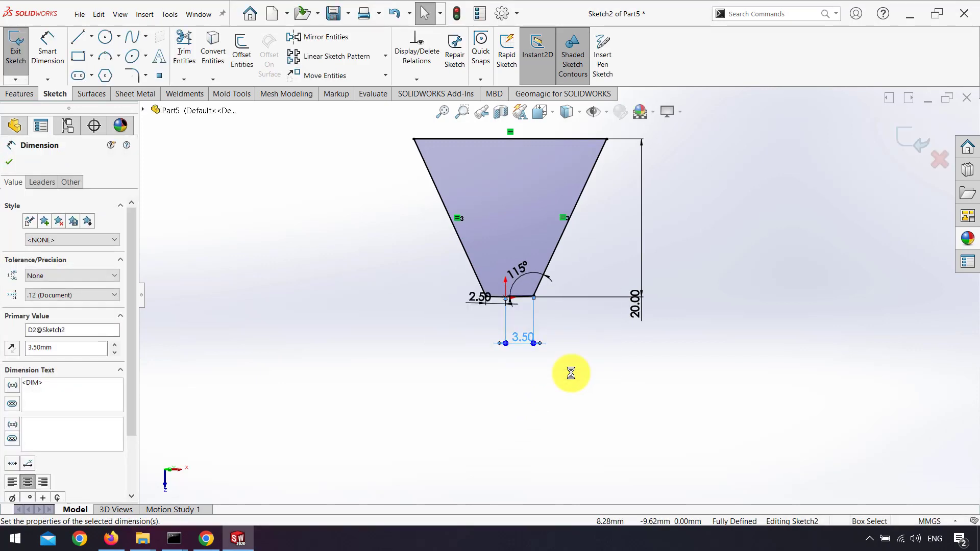
Set the remaining 2.5 mm dimension at the profile's narrow end to 3.5 mm and exit the sketch to rebuild the part.
{"action": "left_click", "coordinate": [483, 304]}
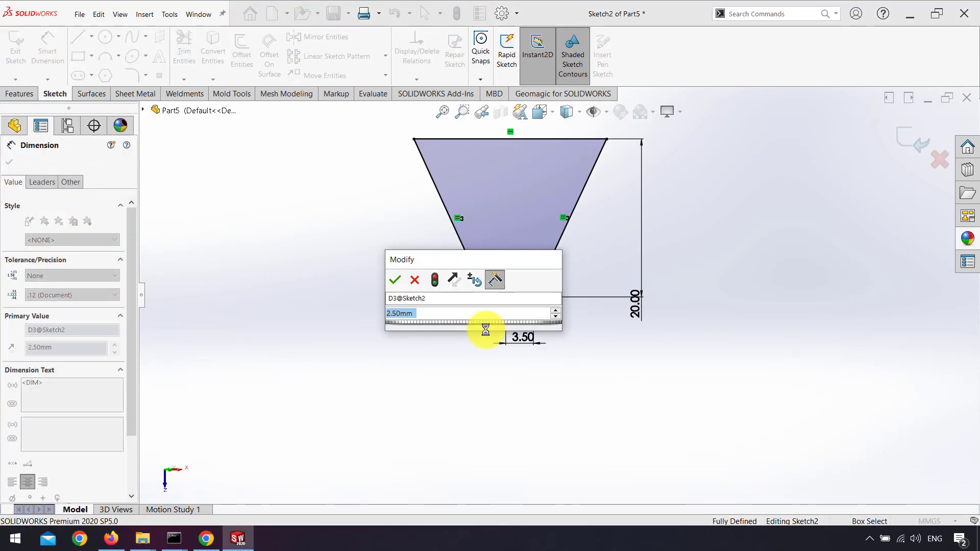
{"action": "type", "text": "3.5"}
{"action": "key", "text": "Return"}
{"action": "left_click", "coordinate": [737, 368]}
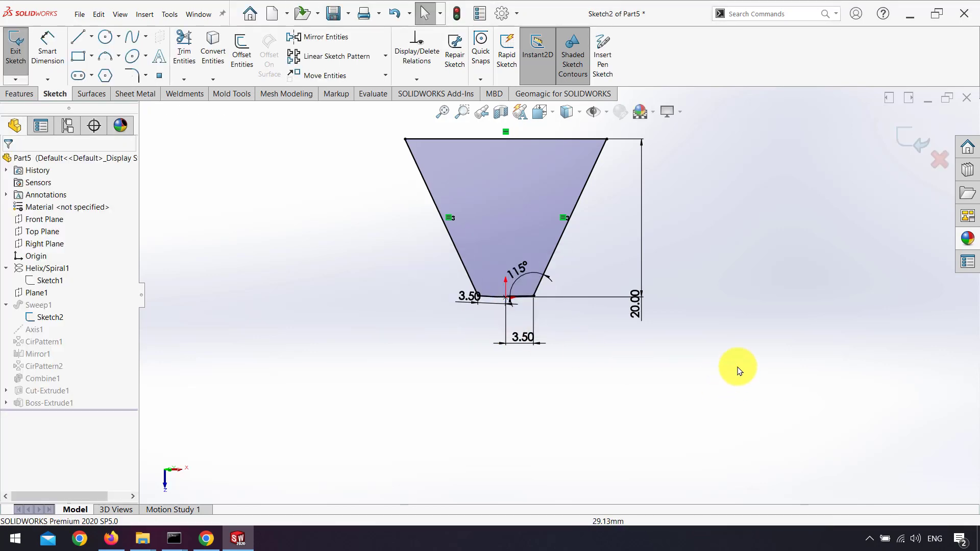
{"action": "left_click", "coordinate": [910, 137]}
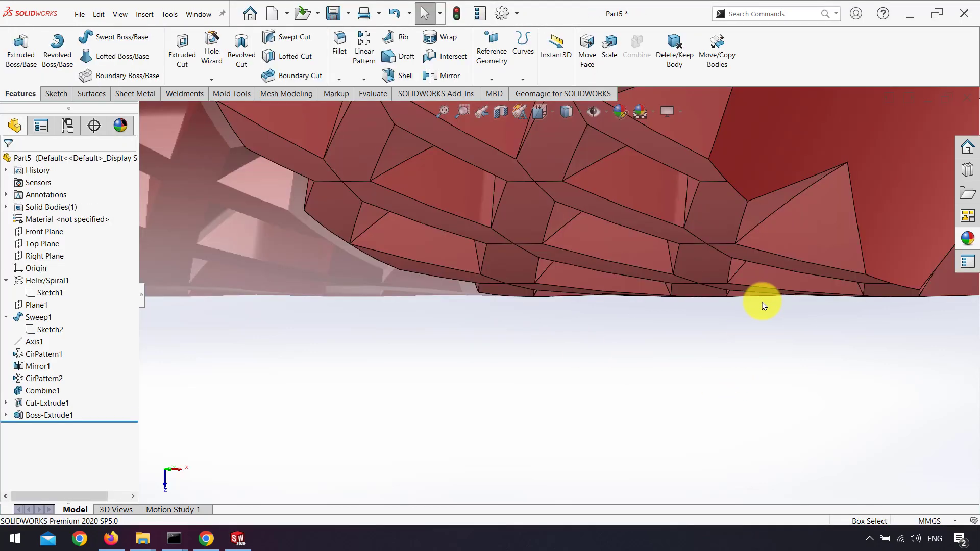
{"action": "mouse_move", "coordinate": [762, 305]}
{"action": "middle_mouse_down"}
{"action": "mouse_move", "coordinate": [652, 340]}
{"action": "mouse_move", "coordinate": [628, 208]}
{"action": "mouse_move", "coordinate": [689, 369]}
{"action": "mouse_move", "coordinate": [696, 285]}
{"action": "mouse_move", "coordinate": [667, 313]}
{"action": "mouse_move", "coordinate": [547, 280]}
{"action": "mouse_move", "coordinate": [507, 288]}
{"action": "middle_mouse_up"}
{"action": "middle_click_drag", "start_coordinate": [606, 326], "coordinate": [669, 322]}
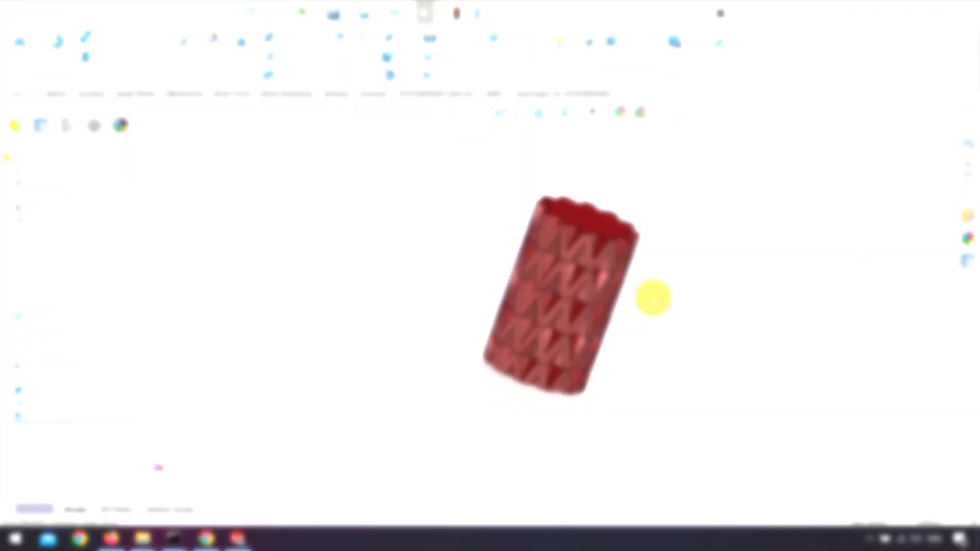